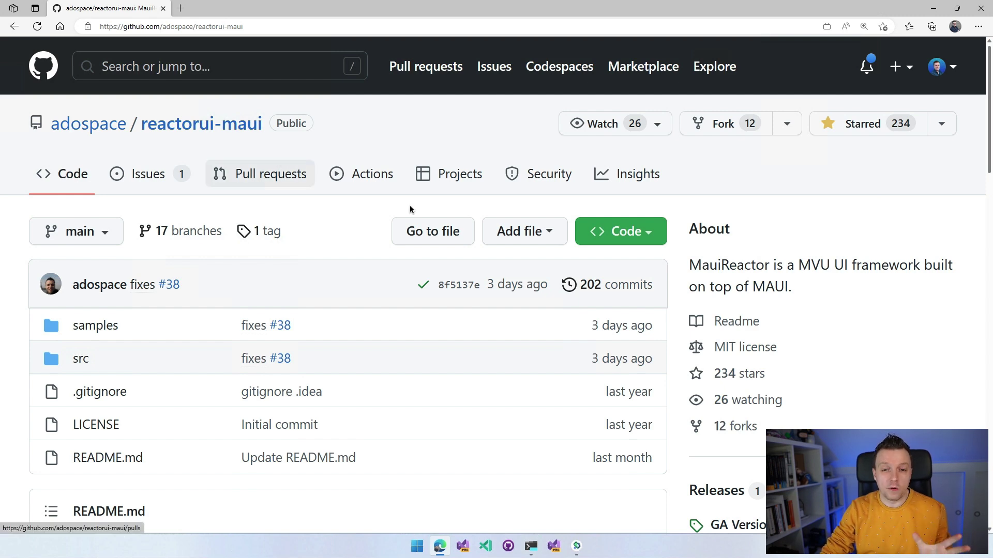
{"action": "scroll", "coordinate": [409, 209], "scroll_direction": "down", "scroll_amount": 5}
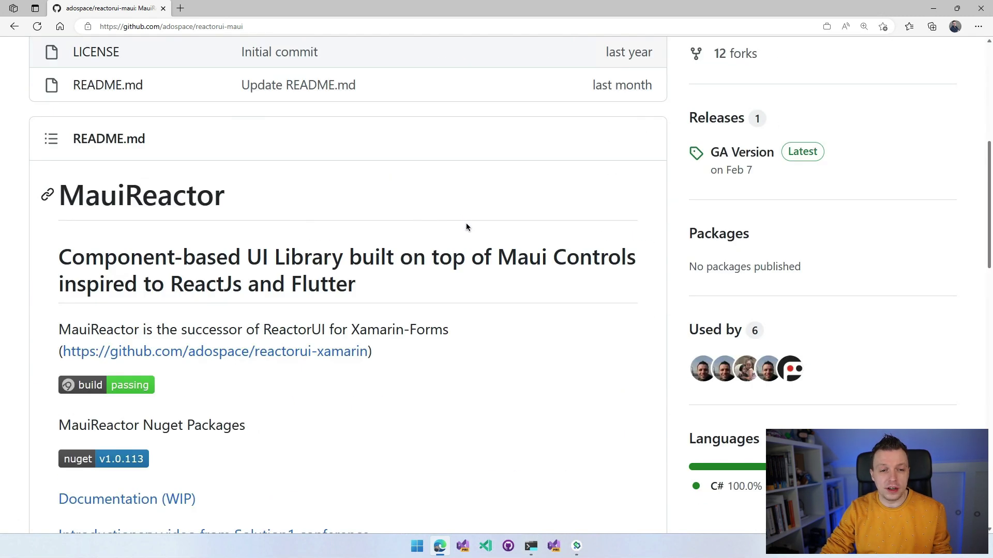
{"action": "scroll", "coordinate": [475, 232], "scroll_direction": "down", "scroll_amount": 2}
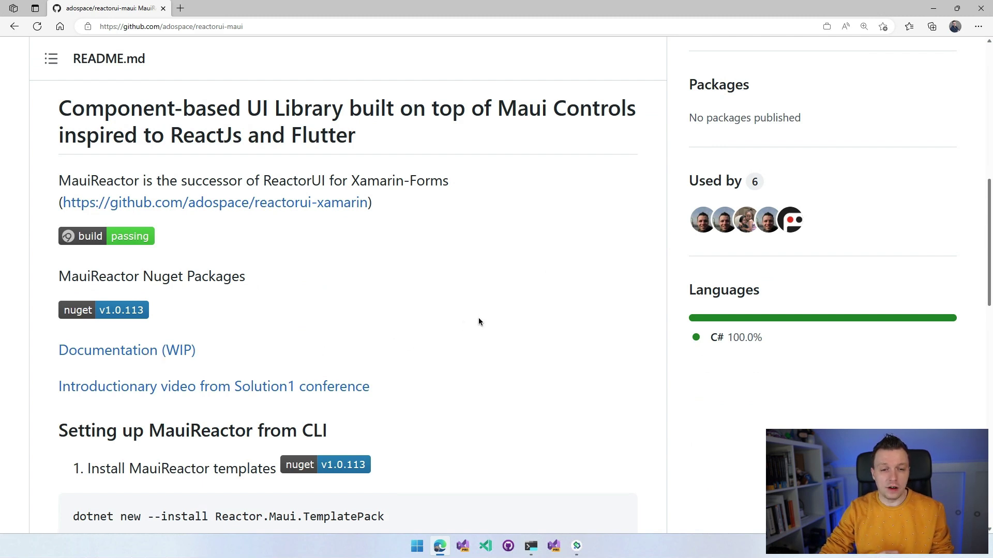
{"action": "scroll", "coordinate": [478, 322], "scroll_direction": "down", "scroll_amount": 3}
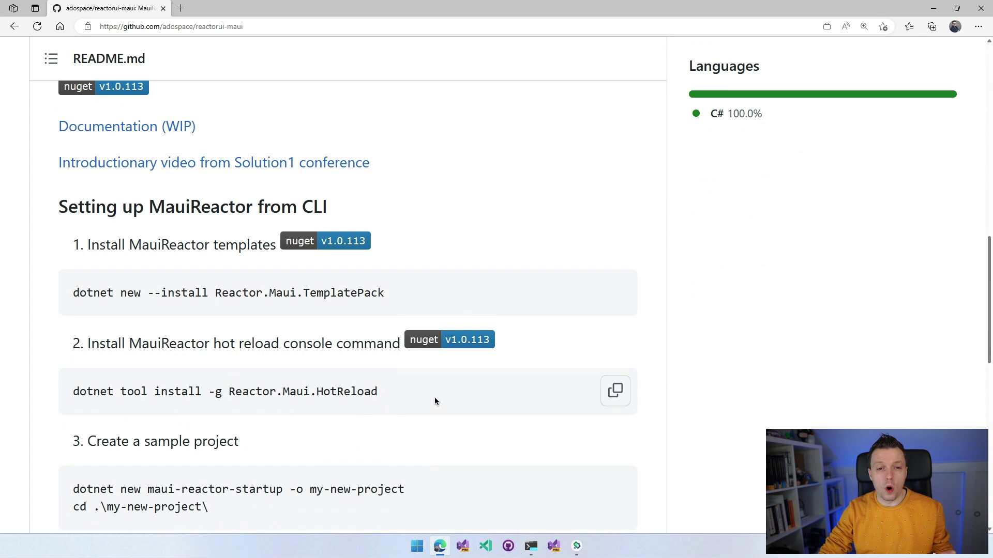
{"action": "scroll", "coordinate": [432, 395], "scroll_direction": "up", "scroll_amount": 6}
{"action": "scroll", "coordinate": [433, 395], "scroll_direction": "up", "scroll_amount": 2}
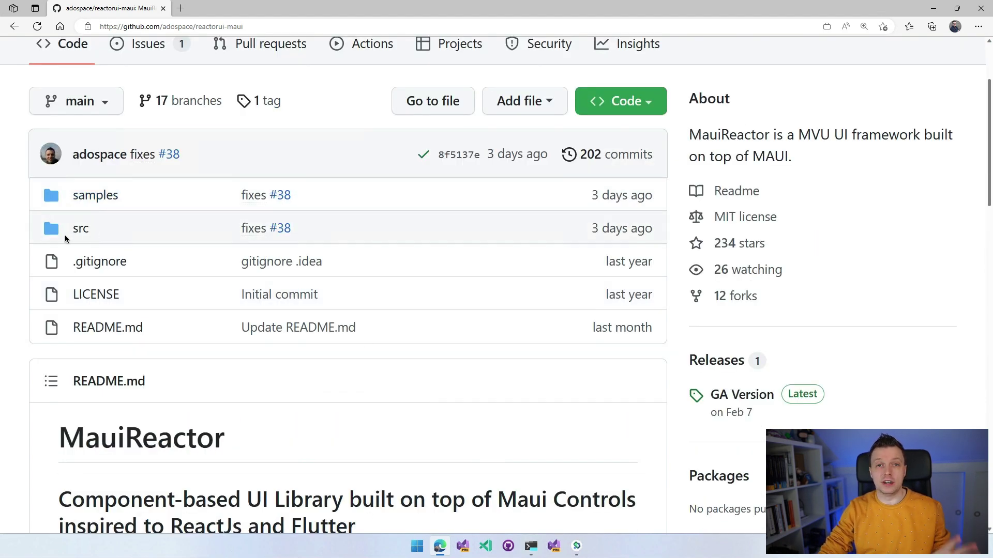
{"action": "scroll", "coordinate": [164, 236], "scroll_direction": "up", "scroll_amount": 2}
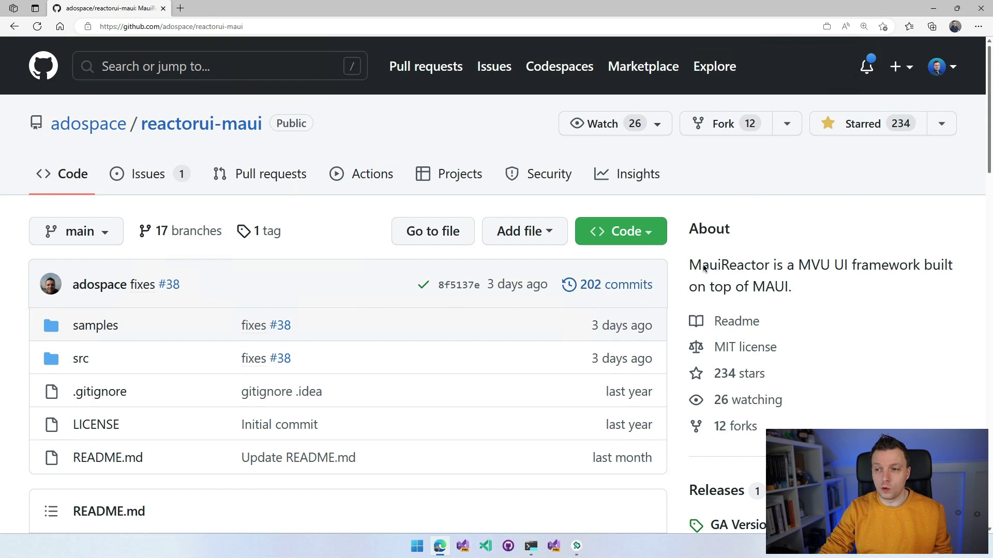
Install the Reactor.Maui.TemplatePack templates in PowerShell and copy the maui-reactor-startup short name.
{"action": "left_click", "coordinate": [979, 8]}
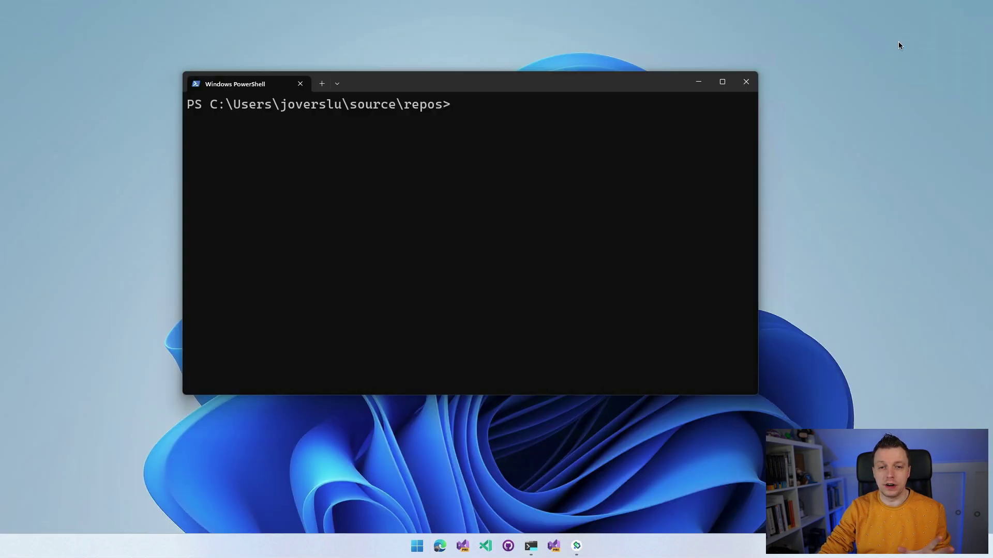
{"action": "left_click_drag", "start_coordinate": [450, 82], "coordinate": [387, 61]}
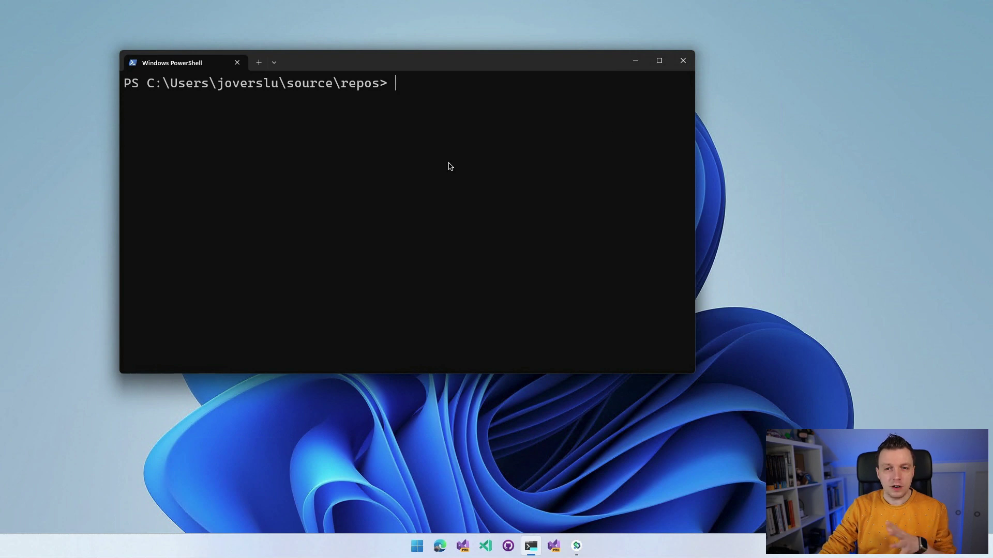
{"action": "type", "text": "dotnet new --install Reactor.Maui.TemplatePack"}
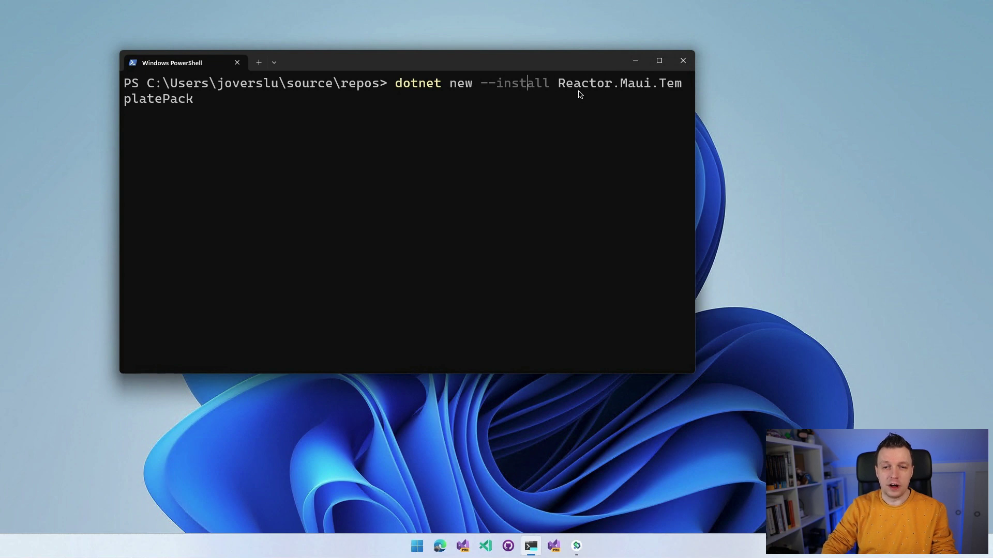
{"action": "key", "text": "BackSpace"}
{"action": "key", "text": "BackSpace"}
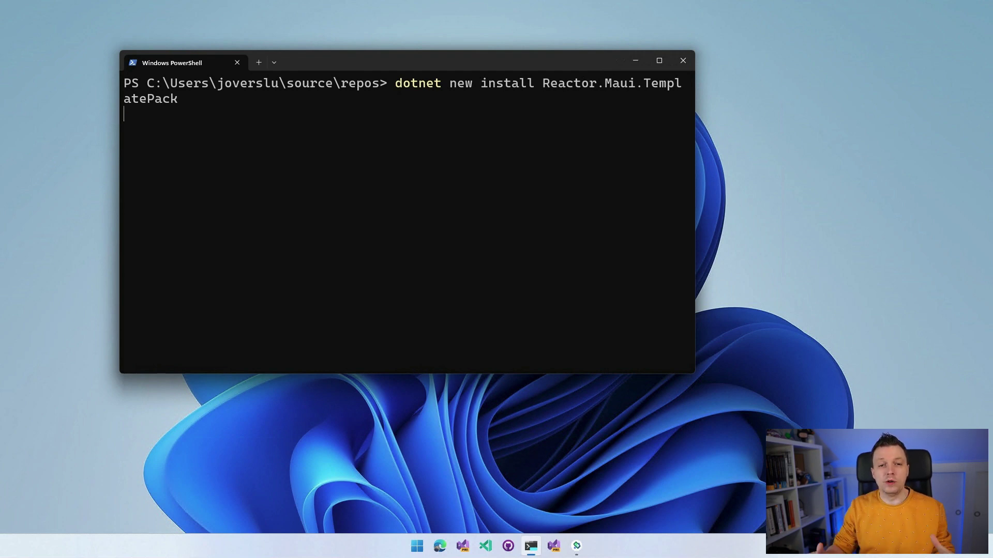
{"action": "key", "text": "Return"}
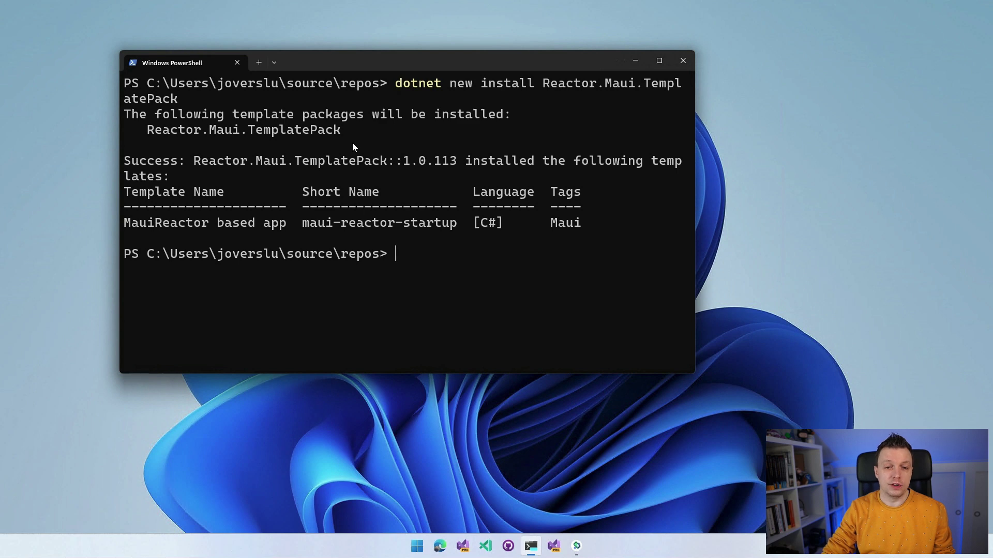
{"action": "left_click_drag", "start_coordinate": [304, 222], "coordinate": [447, 224]}
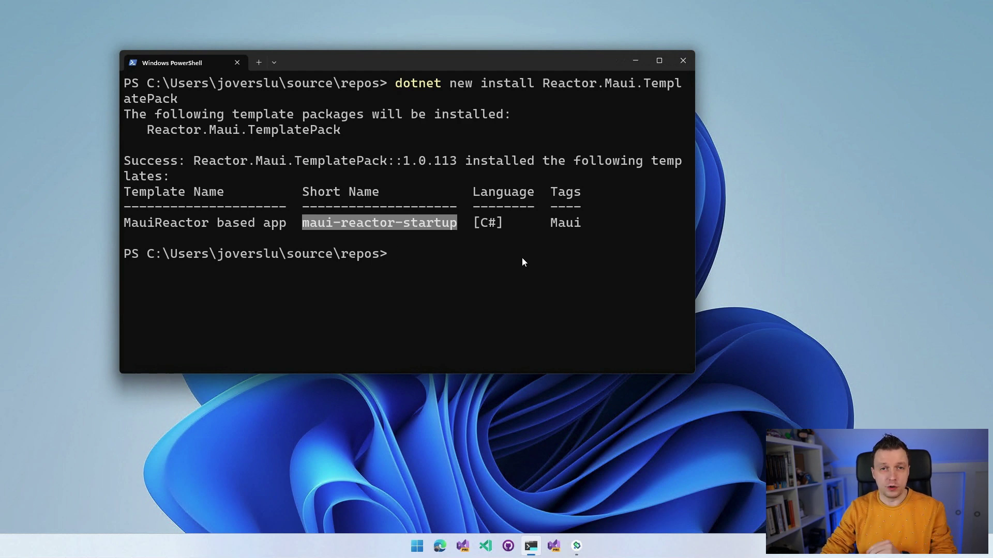
{"action": "key", "text": "ctrl+c"}
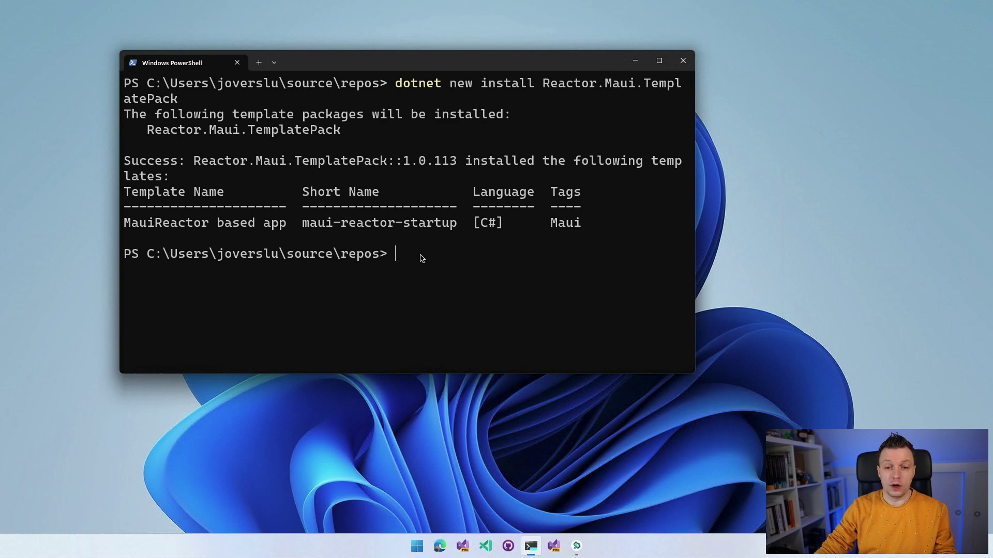
{"action": "type", "text": "dotnet tool install -g Reactor.Maui.HotReload"}
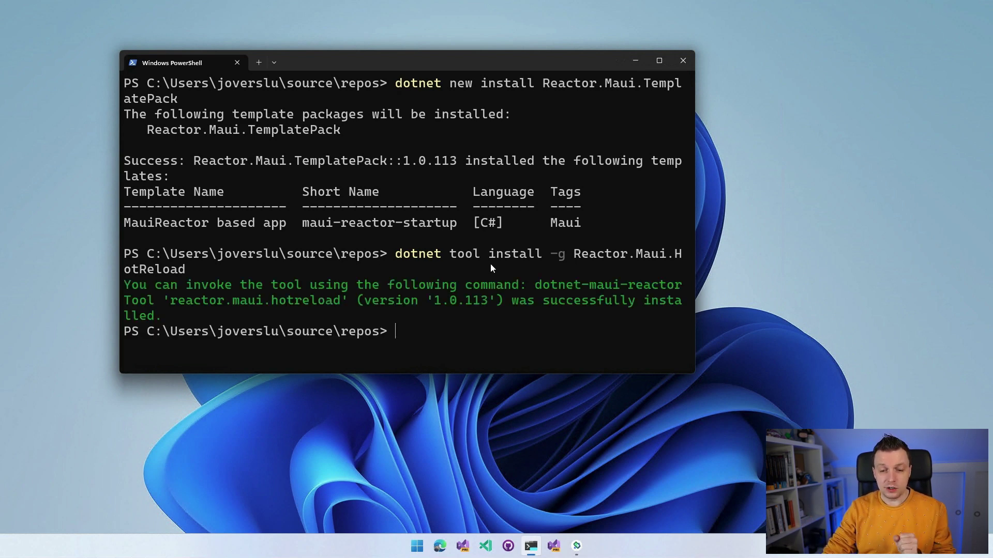
Launch Visual Studio 2022 and create MauiReactorGettingStartedSample from the MauiReactor based app template.
{"action": "right_click", "coordinate": [555, 546]}
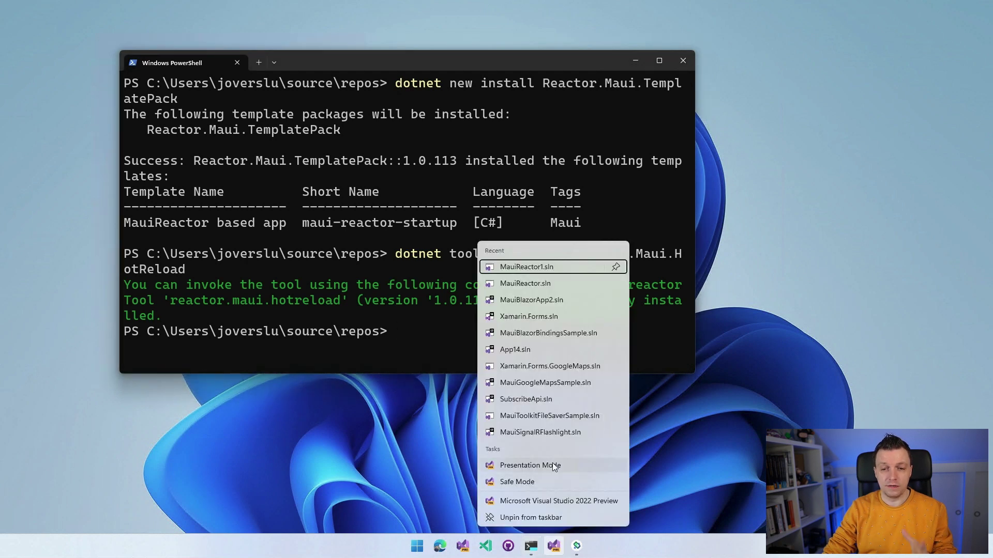
{"action": "left_click", "coordinate": [546, 432]}
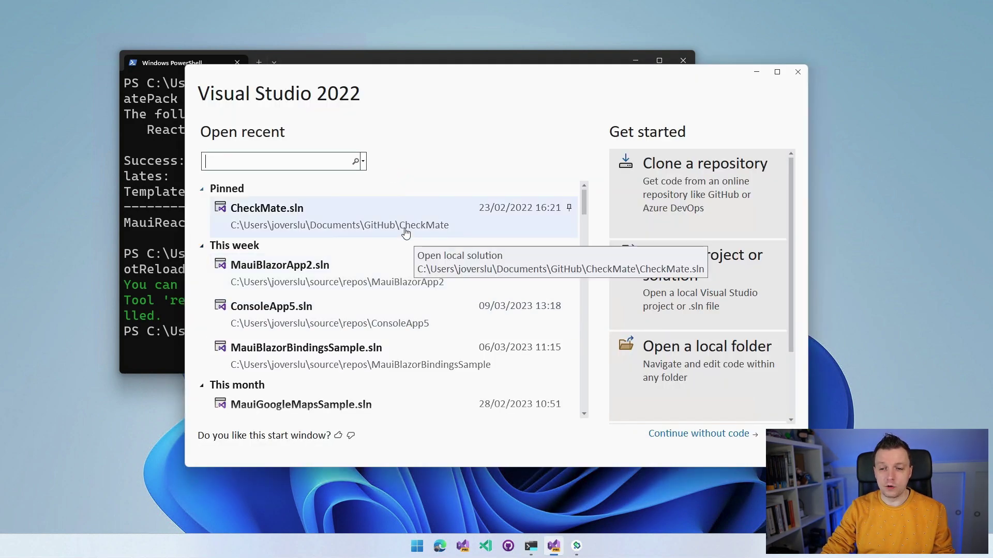
{"action": "scroll", "coordinate": [715, 247], "scroll_direction": "down", "scroll_amount": 2}
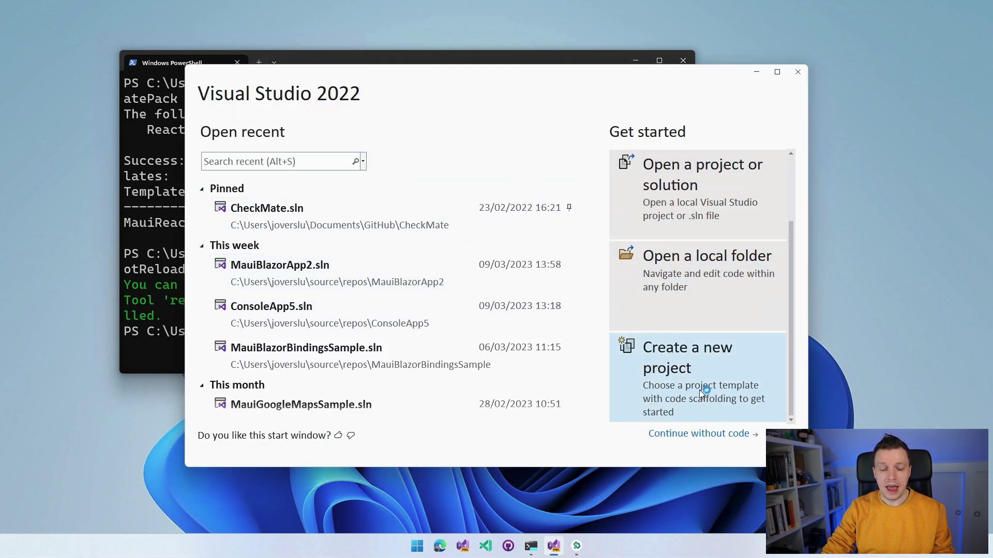
{"action": "left_click", "coordinate": [700, 390]}
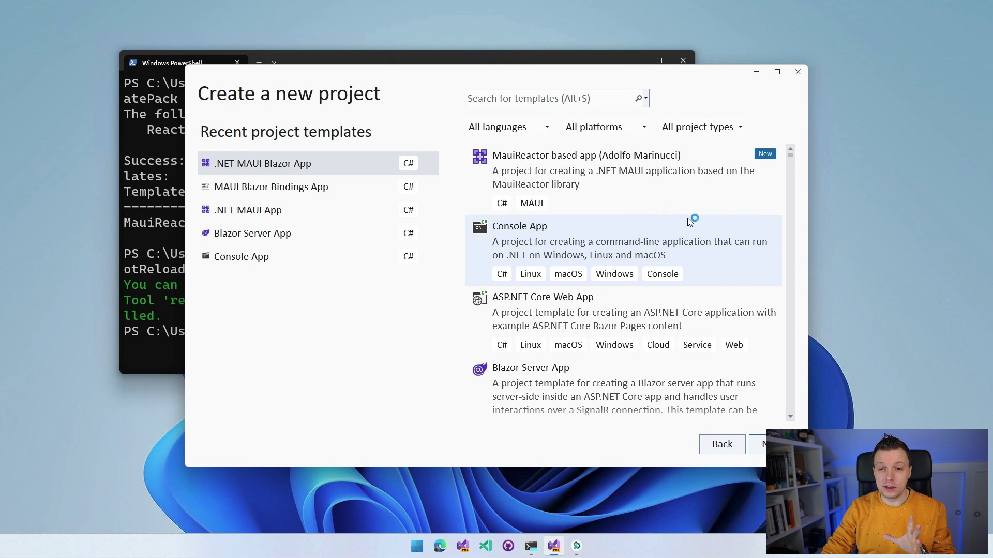
{"action": "left_click", "coordinate": [566, 161]}
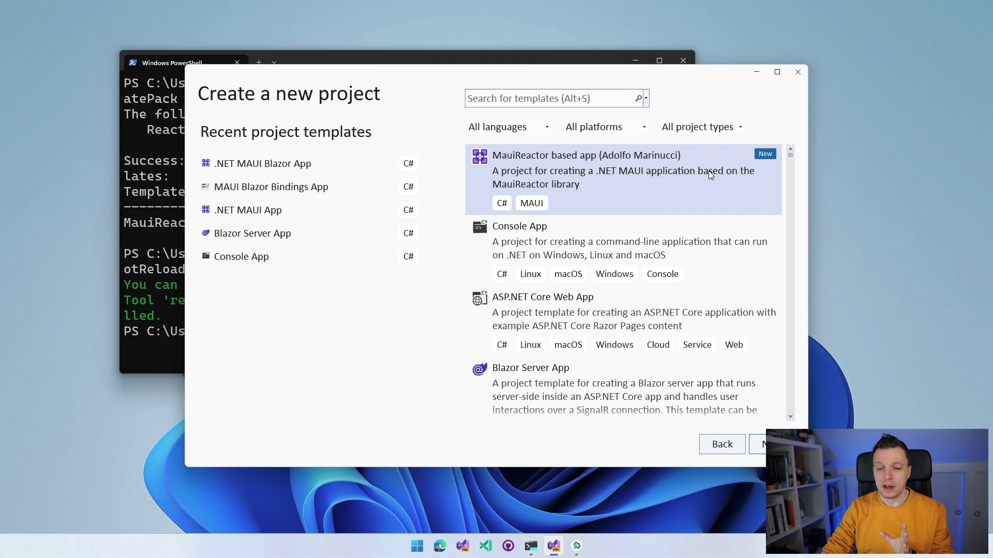
{"action": "left_click", "coordinate": [768, 444]}
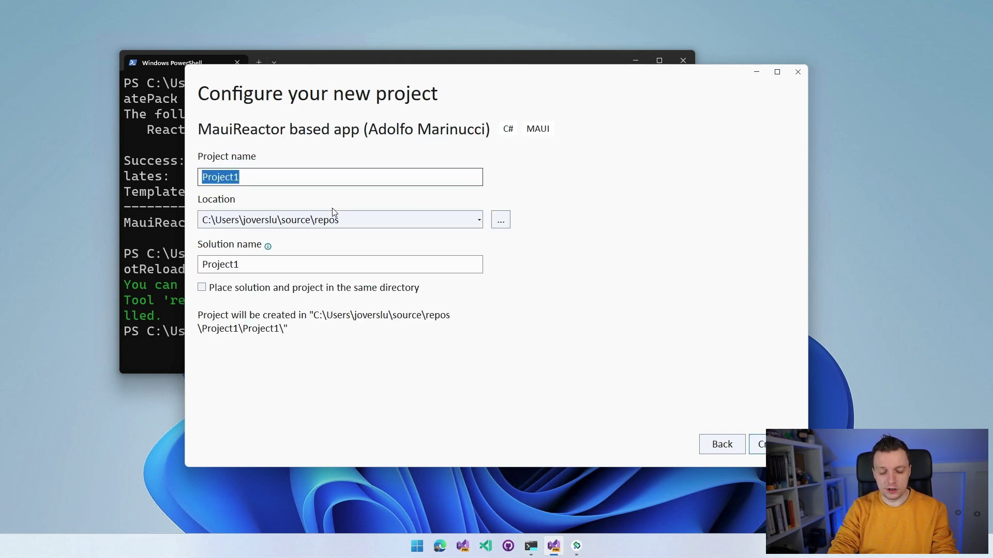
{"action": "type", "text": "Maui"}
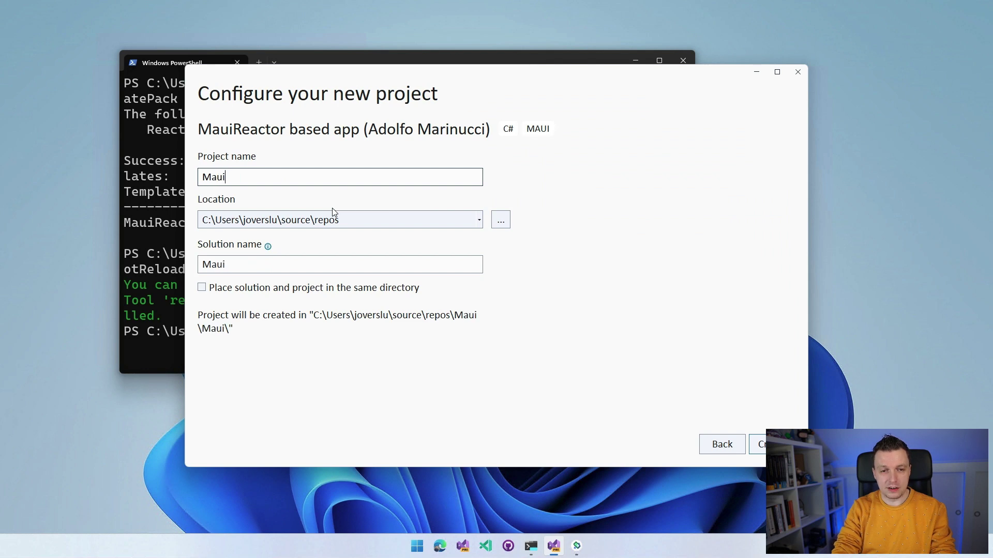
{"action": "type", "text": "ReactorSam"}
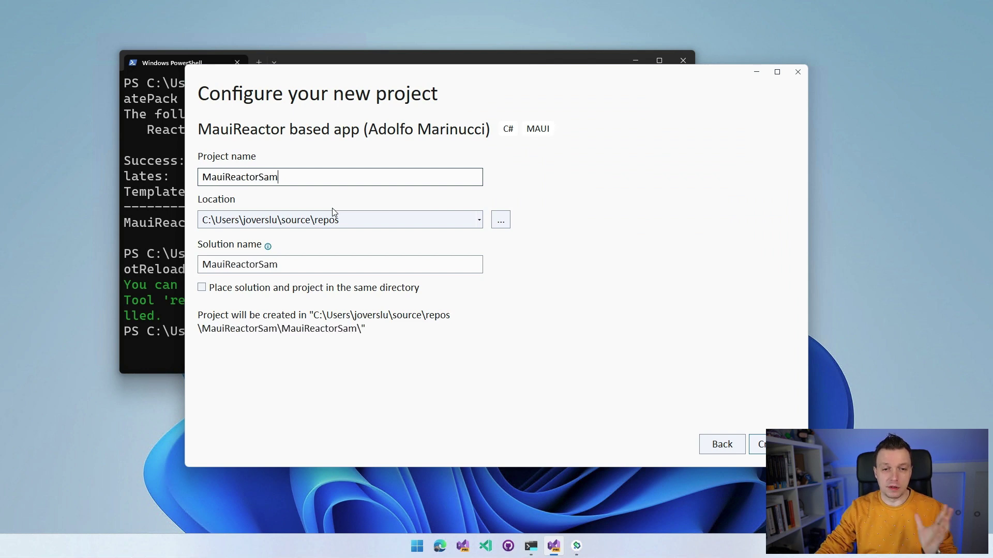
{"action": "type", "text": "ple"}
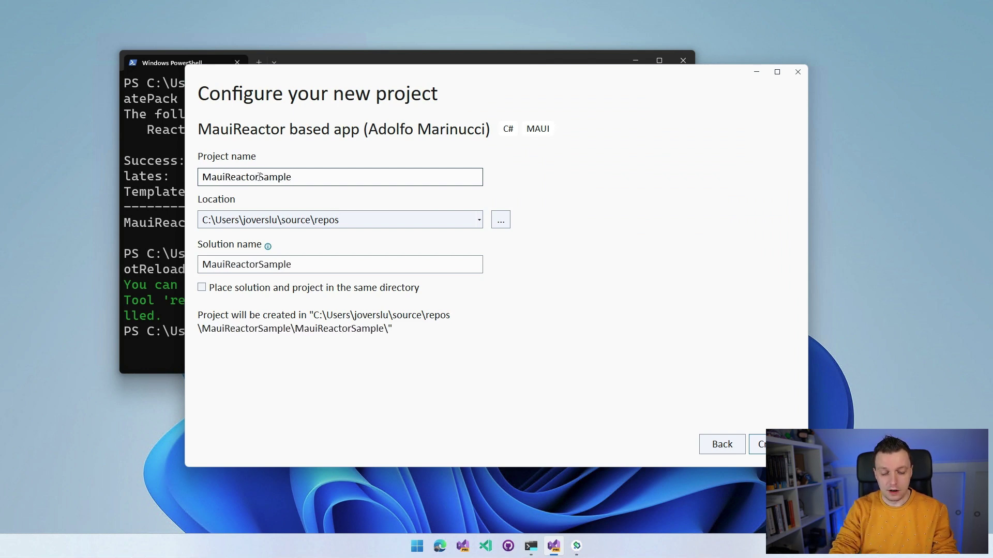
{"action": "type", "text": "Ge"}
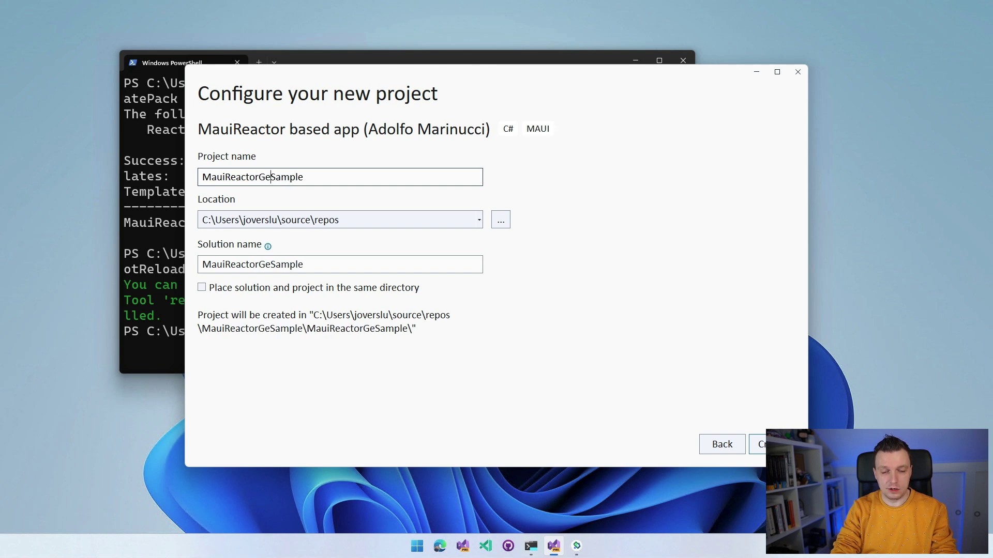
{"action": "type", "text": "ttingSta"}
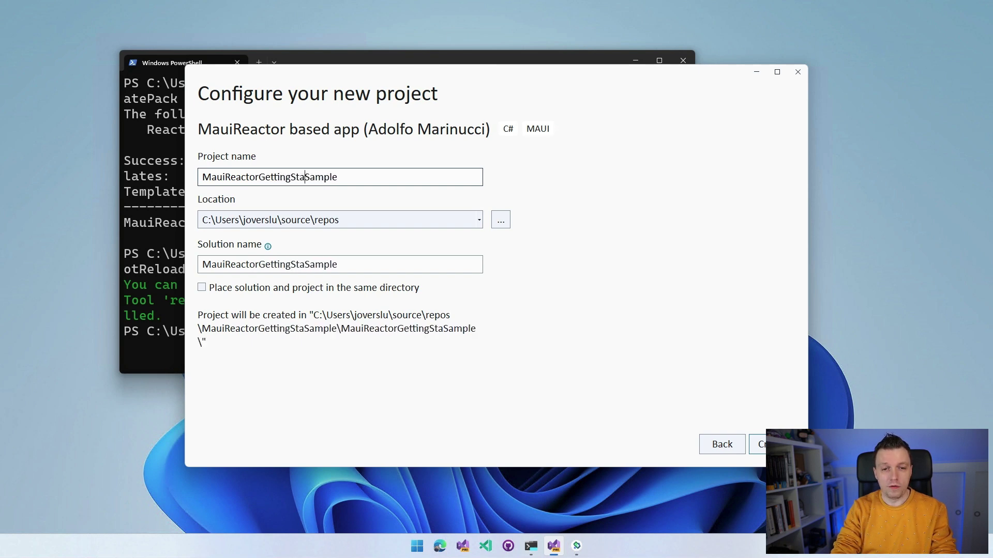
{"action": "type", "text": "rted"}
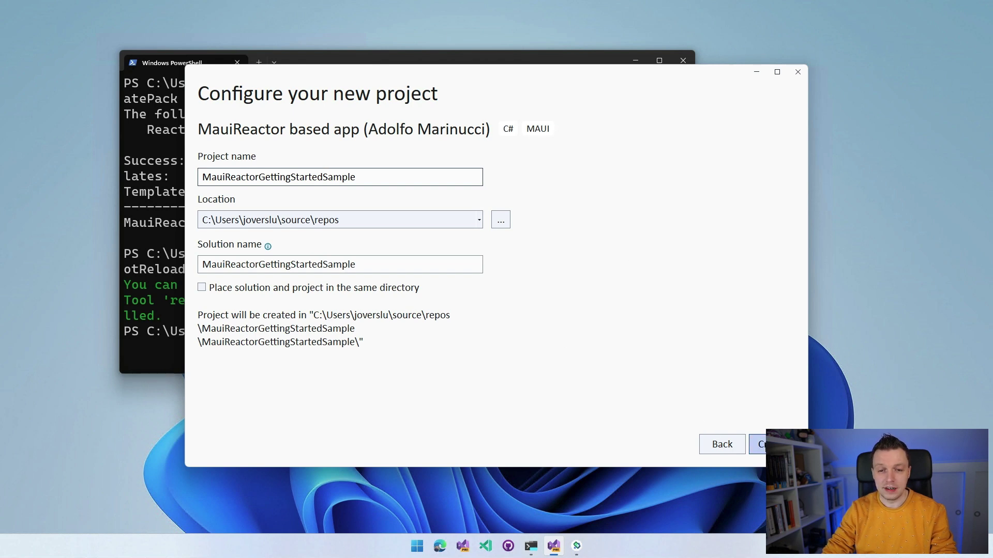
{"action": "left_click", "coordinate": [756, 443]}
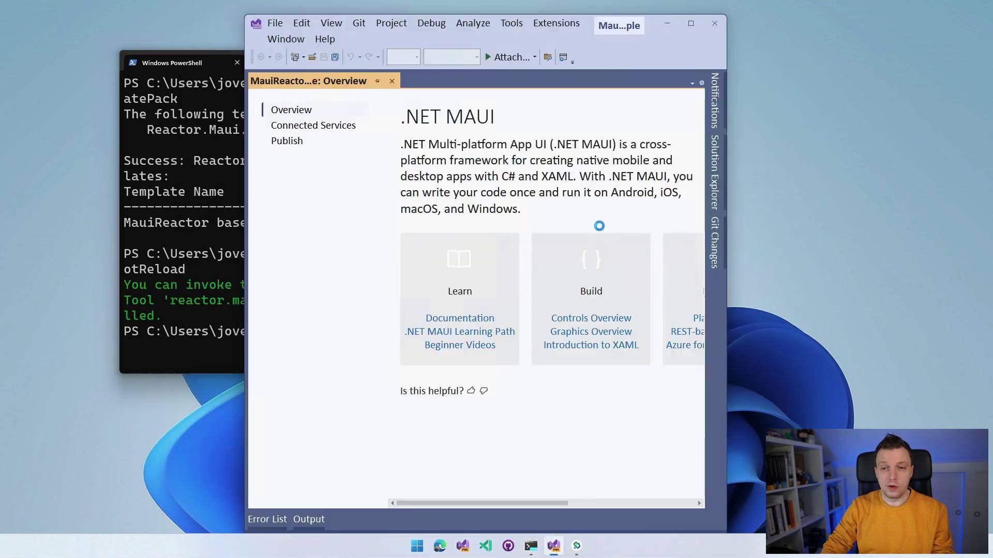
Maximize Visual Studio, close the .NET MAUI overview page, and show Solution Explorer.
{"action": "left_click", "coordinate": [688, 25]}
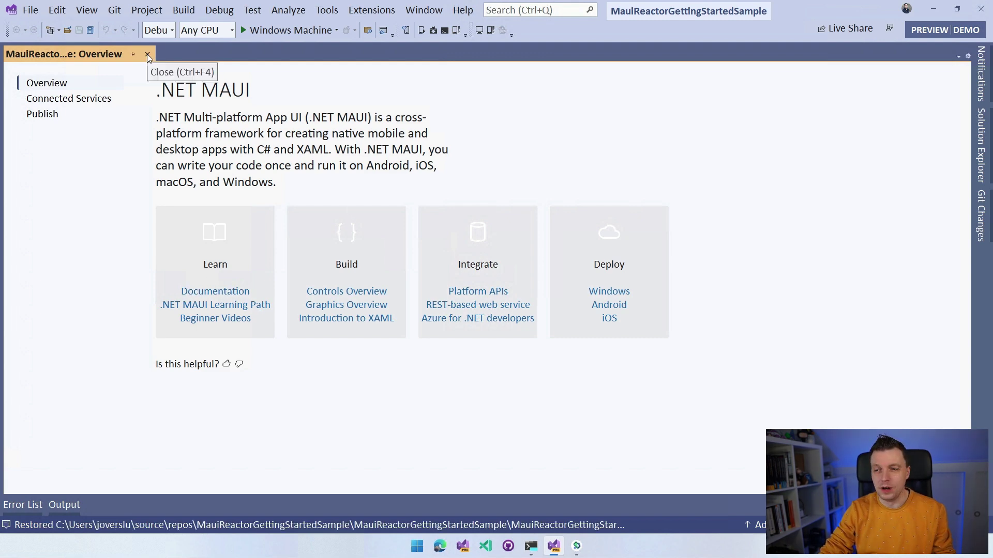
{"action": "left_click", "coordinate": [147, 54]}
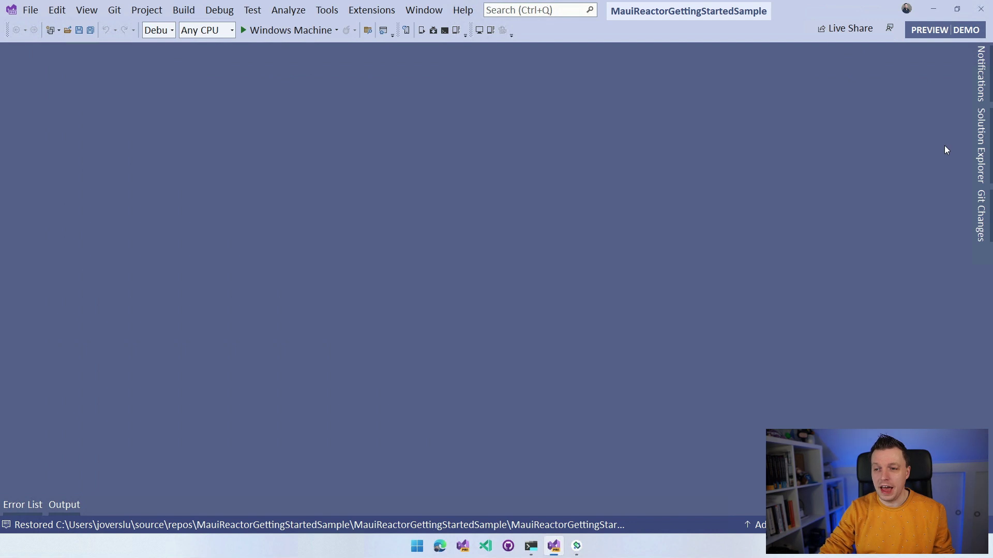
{"action": "left_click", "coordinate": [982, 138]}
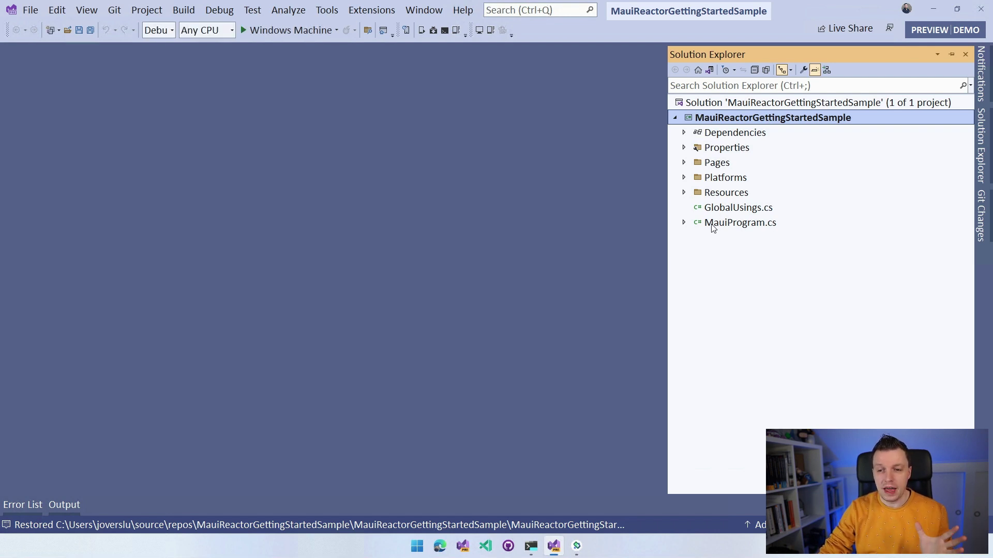
Open MauiProgram.cs and review the UseMauiReactorApp, debug hot reload and resource-loading lines.
{"action": "double_click", "coordinate": [741, 225]}
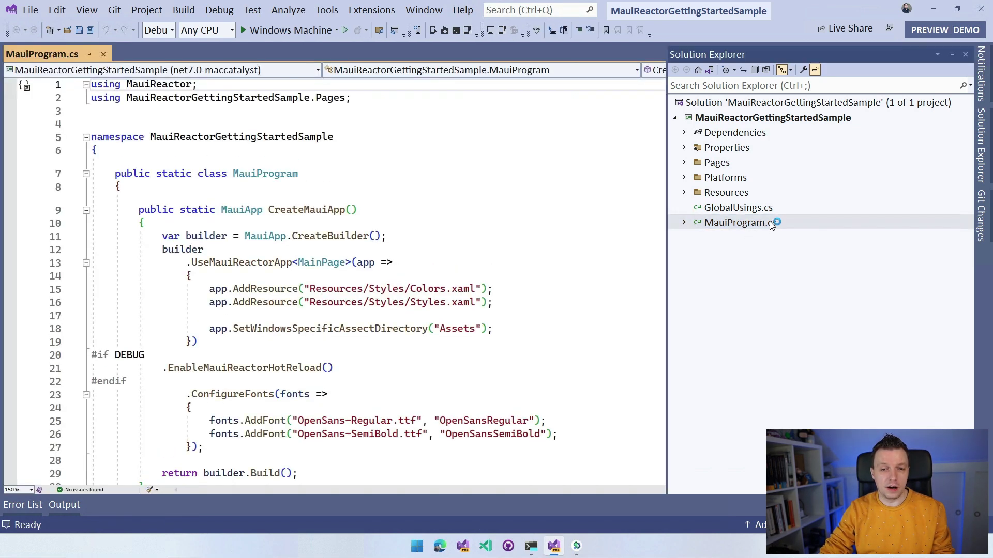
{"action": "scroll", "coordinate": [397, 266], "scroll_direction": "down", "scroll_amount": 1}
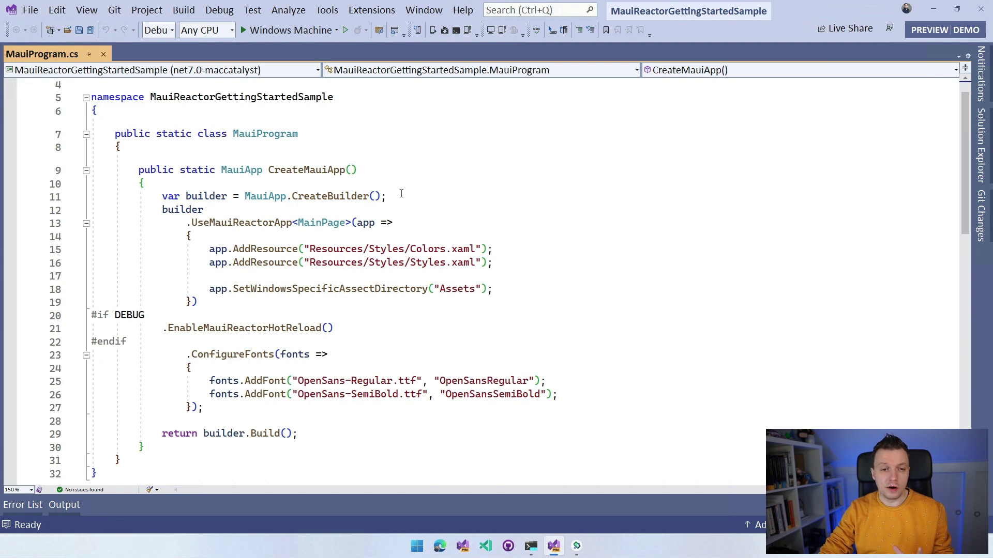
{"action": "left_click_drag", "start_coordinate": [186, 223], "coordinate": [335, 223]}
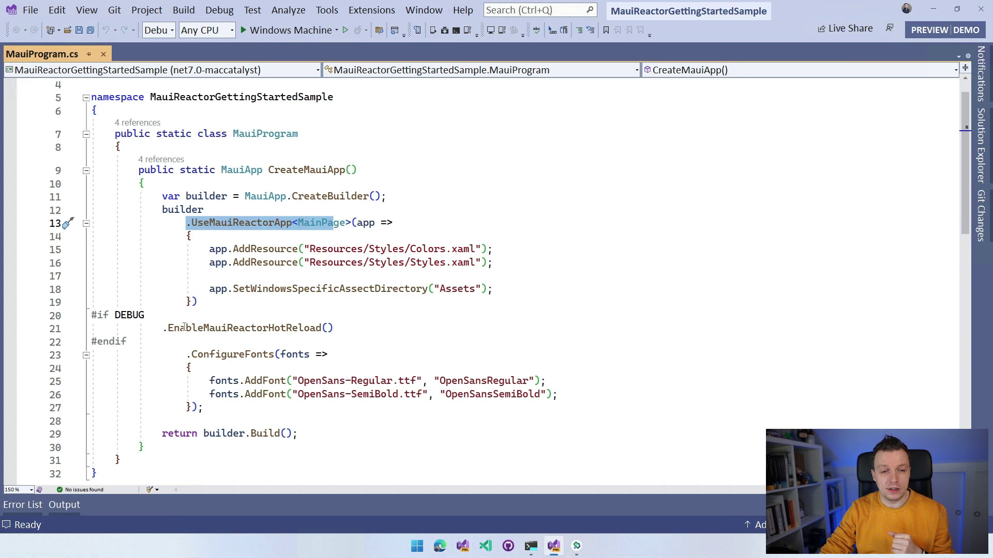
{"action": "left_click_drag", "start_coordinate": [95, 314], "coordinate": [348, 341]}
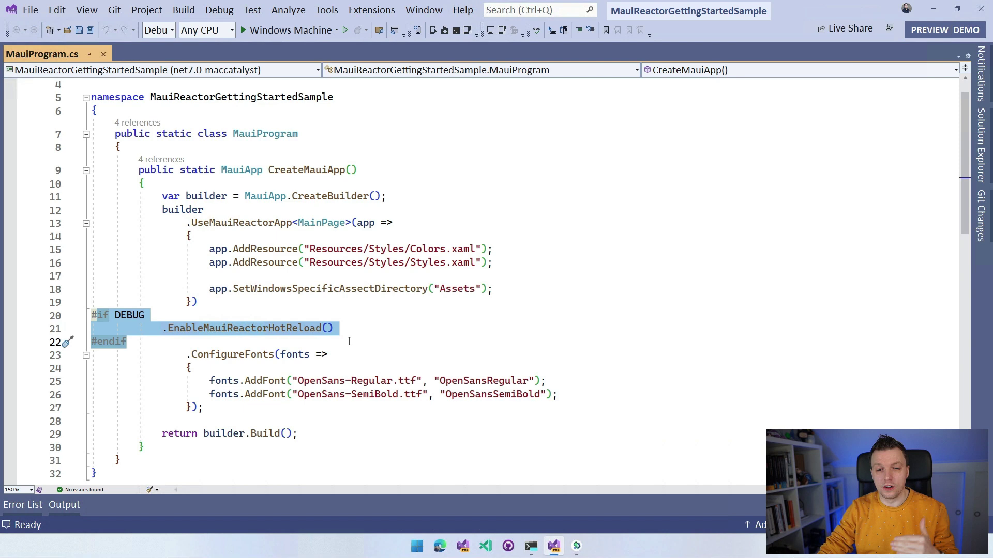
{"action": "scroll", "coordinate": [383, 335], "scroll_direction": "down", "scroll_amount": 1}
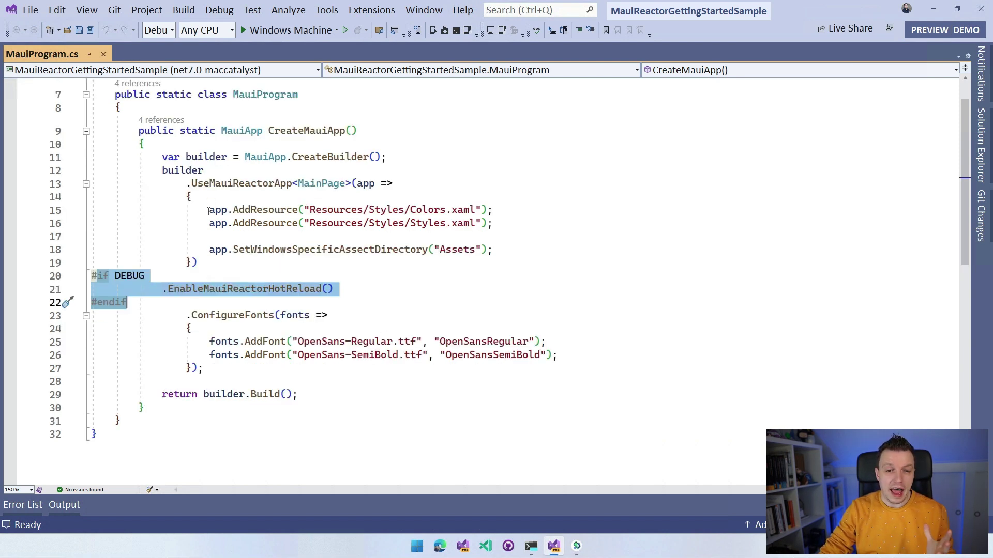
{"action": "left_click_drag", "start_coordinate": [208, 209], "coordinate": [520, 220]}
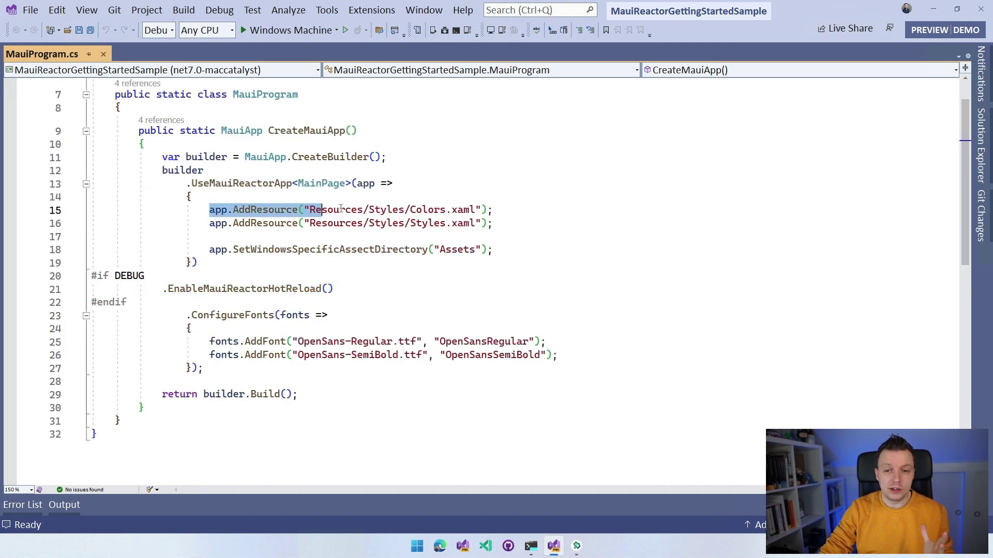
{"action": "left_click", "coordinate": [520, 221]}
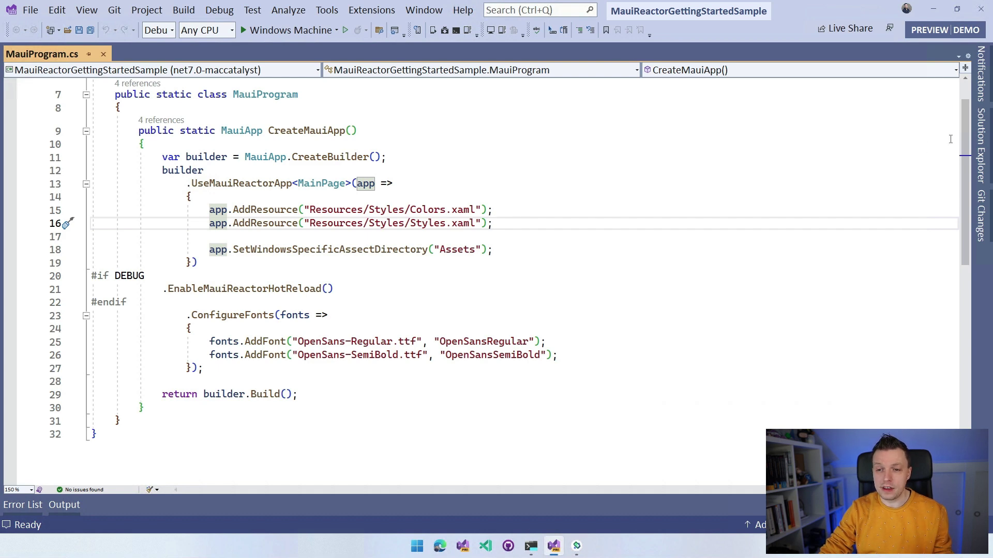
Browse Platforms, view and close GlobalUsings.cs, then open Pages/MainPage.cs.
{"action": "left_click", "coordinate": [984, 142]}
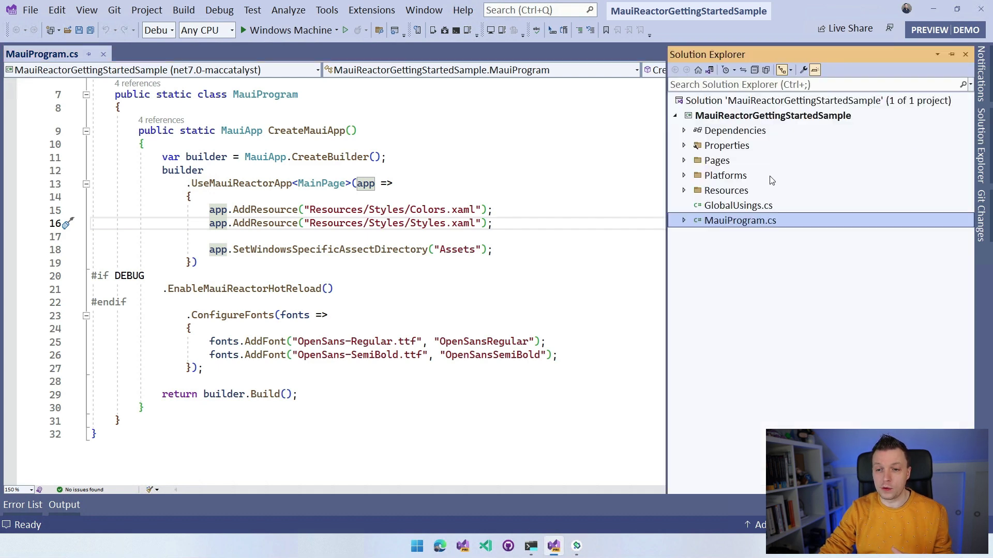
{"action": "left_click", "coordinate": [684, 175]}
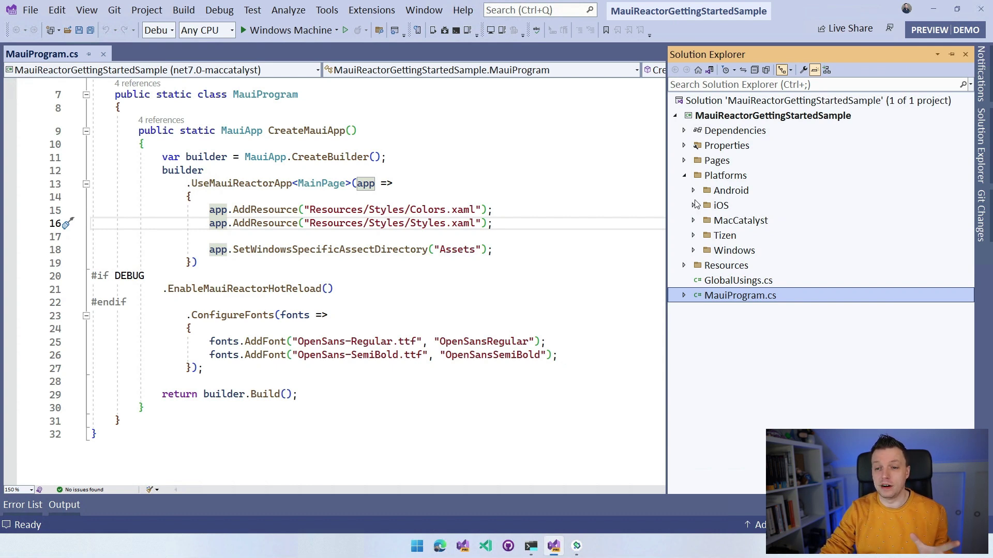
{"action": "left_click", "coordinate": [684, 175]}
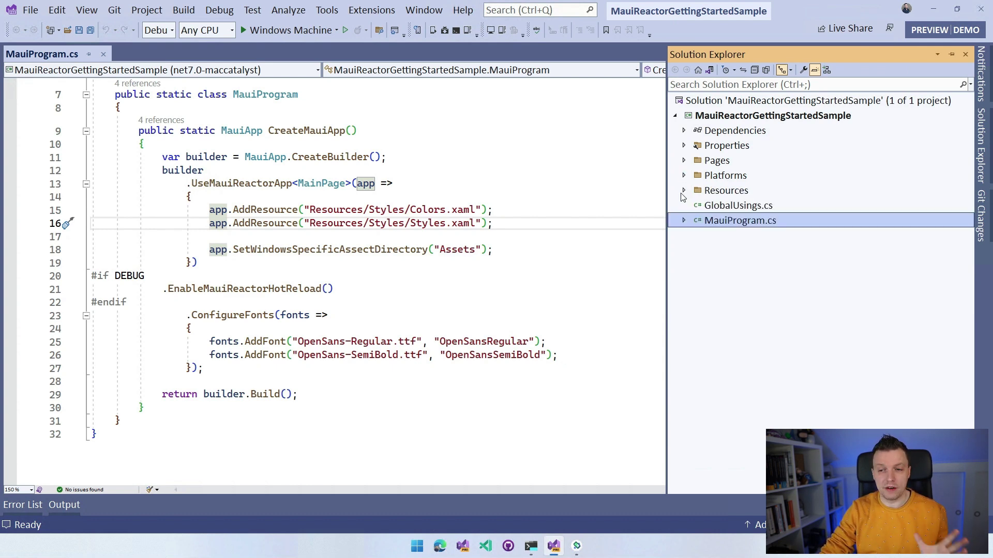
{"action": "double_click", "coordinate": [736, 208]}
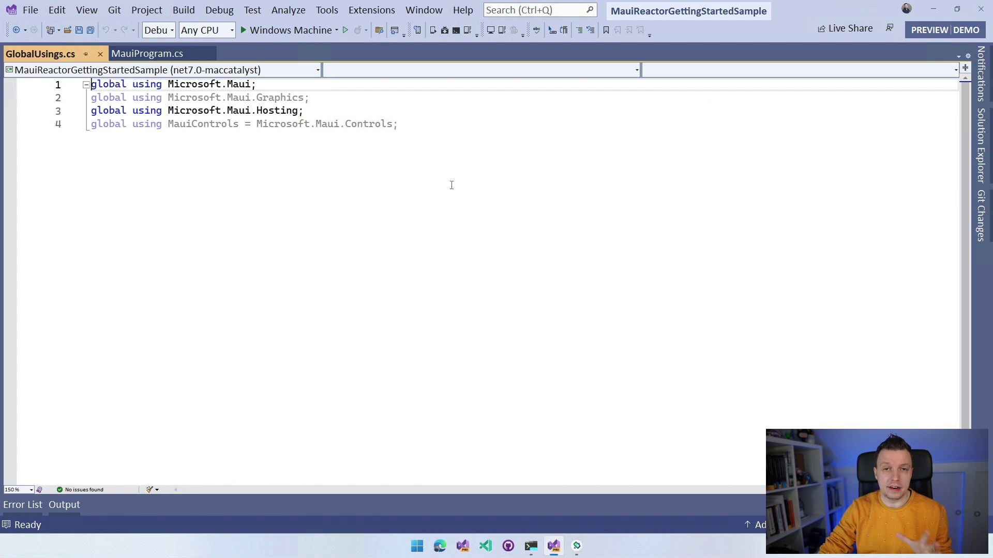
{"action": "left_click", "coordinate": [101, 53]}
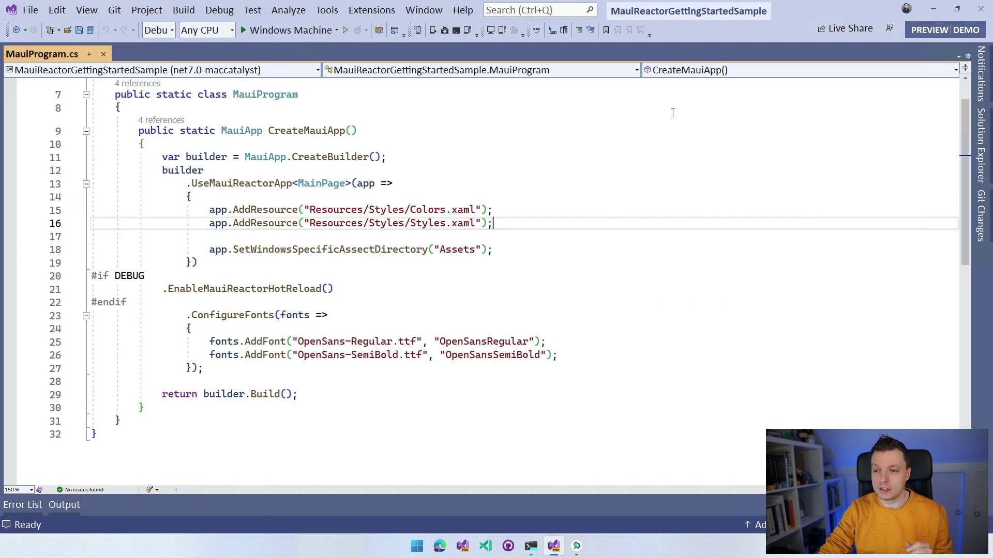
{"action": "left_click", "coordinate": [982, 143]}
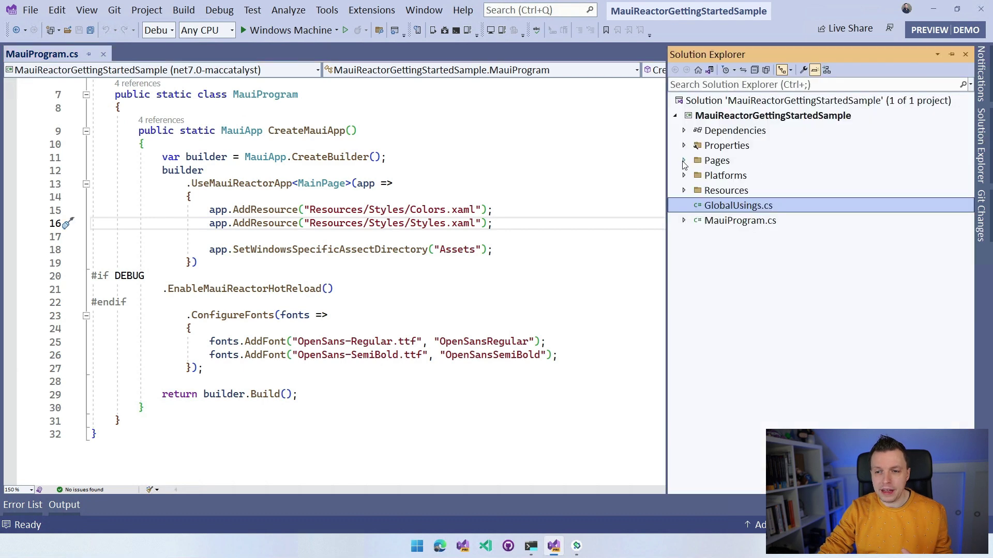
{"action": "left_click", "coordinate": [684, 160]}
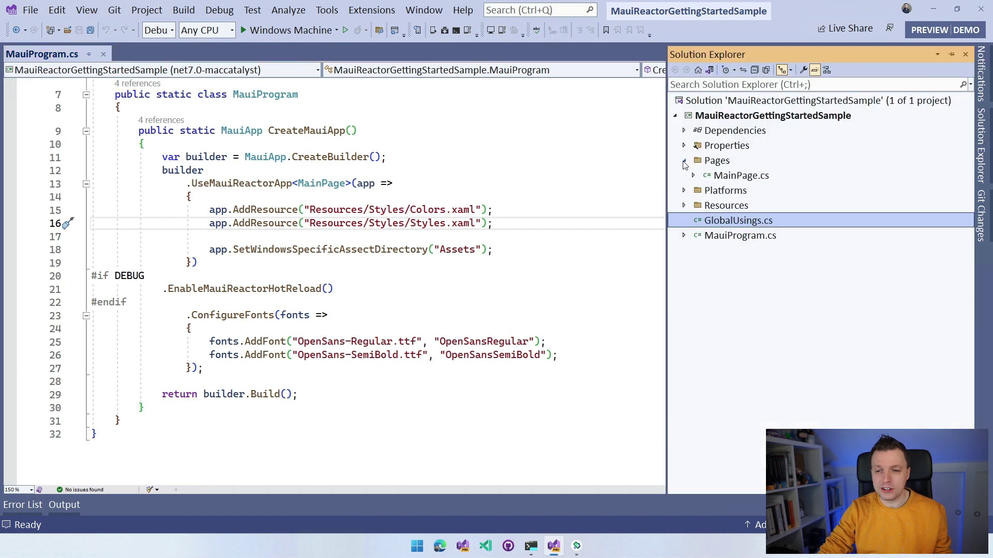
{"action": "double_click", "coordinate": [741, 177]}
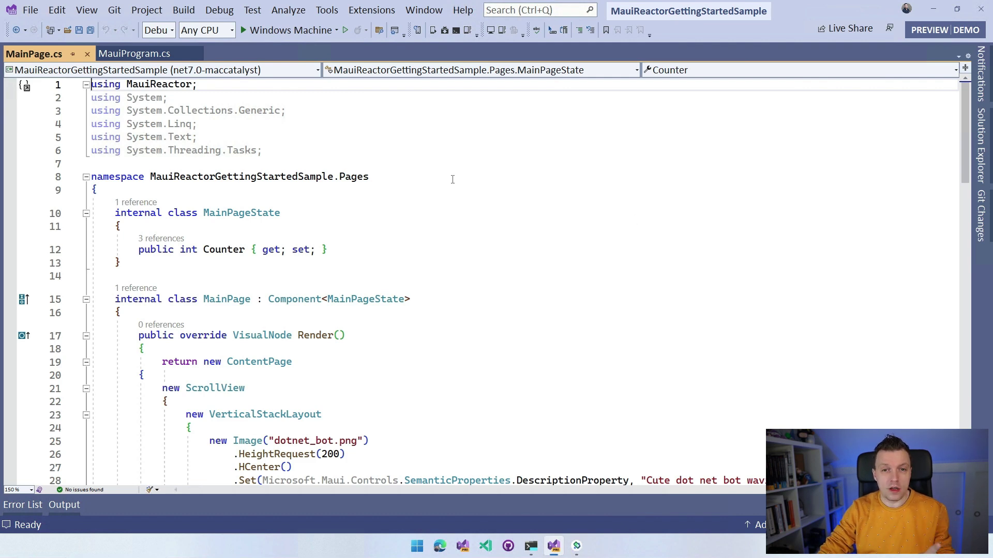
Target the Pixel 5 - API 29 emulator and run the app.
{"action": "left_click", "coordinate": [338, 31]}
{"action": "mouse_move", "coordinate": [297, 98]}
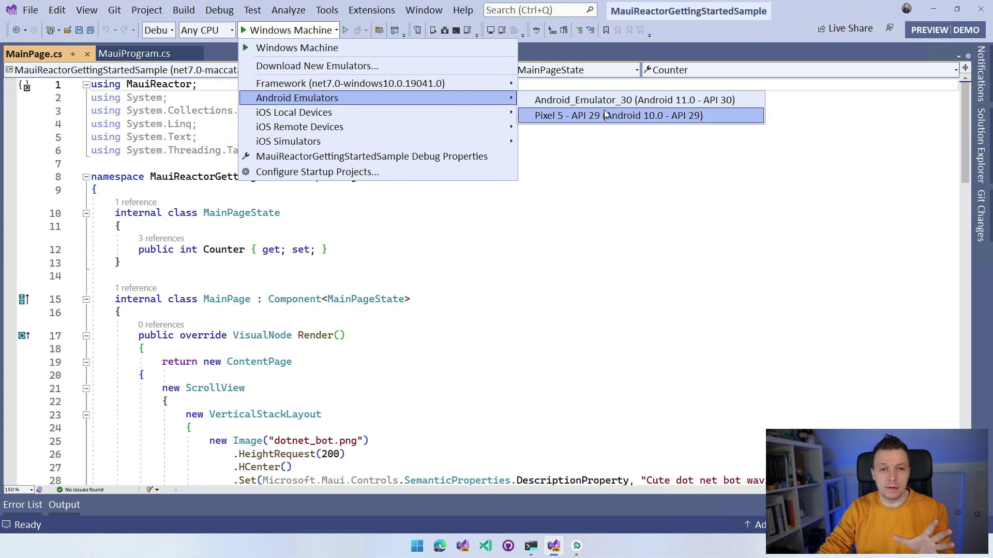
{"action": "left_click", "coordinate": [606, 115]}
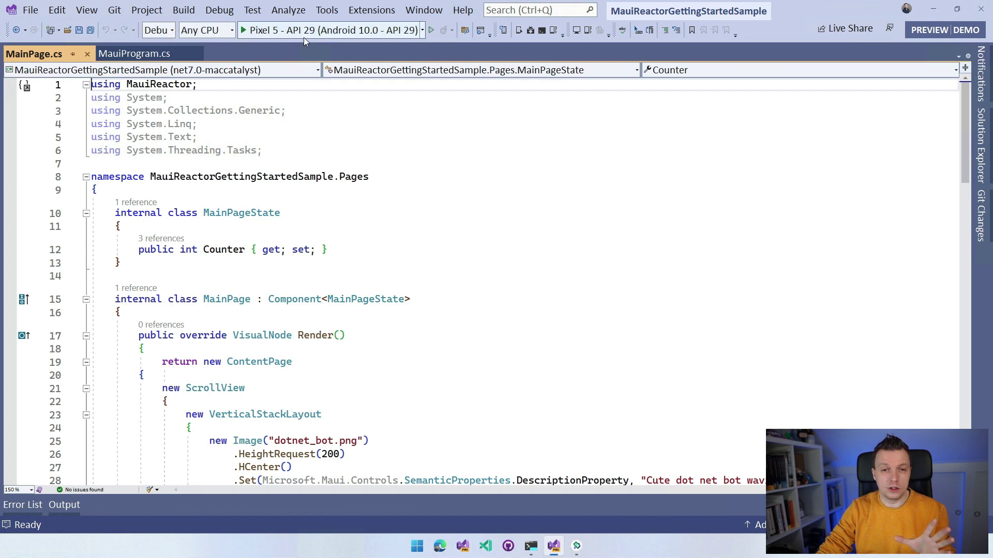
{"action": "left_click", "coordinate": [345, 32]}
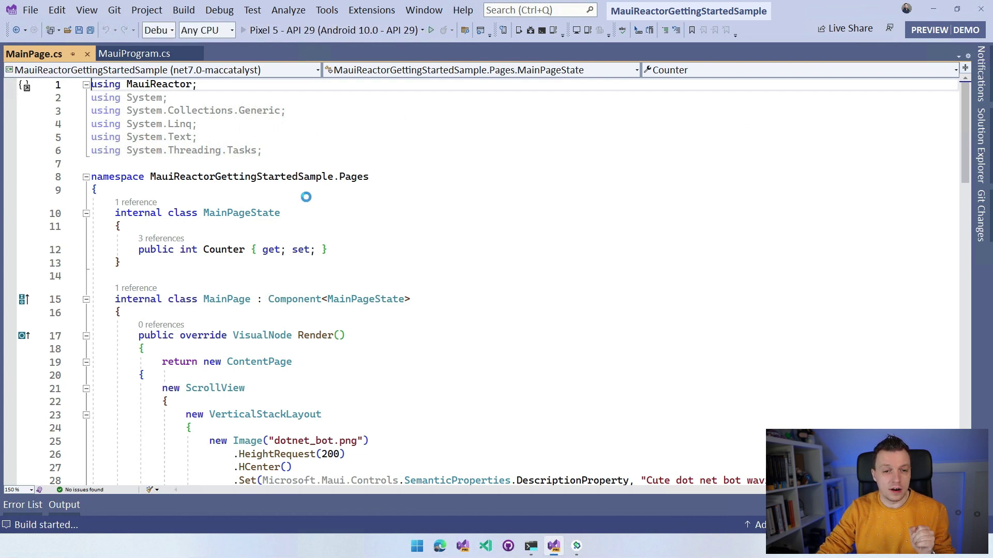
{"action": "left_click", "coordinate": [241, 198]}
{"action": "scroll", "coordinate": [306, 193], "scroll_direction": "down", "scroll_amount": 1}
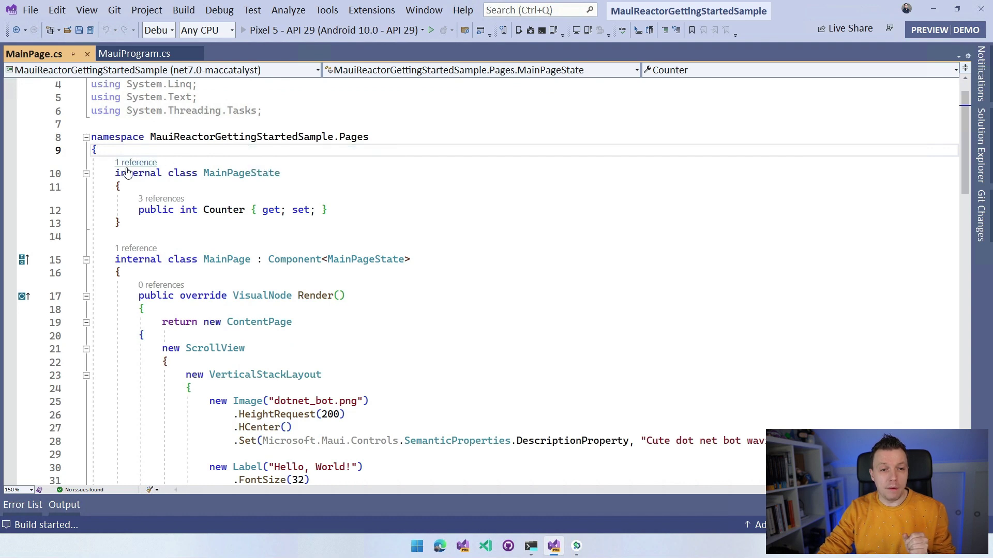
{"action": "left_click_drag", "start_coordinate": [114, 173], "coordinate": [141, 220]}
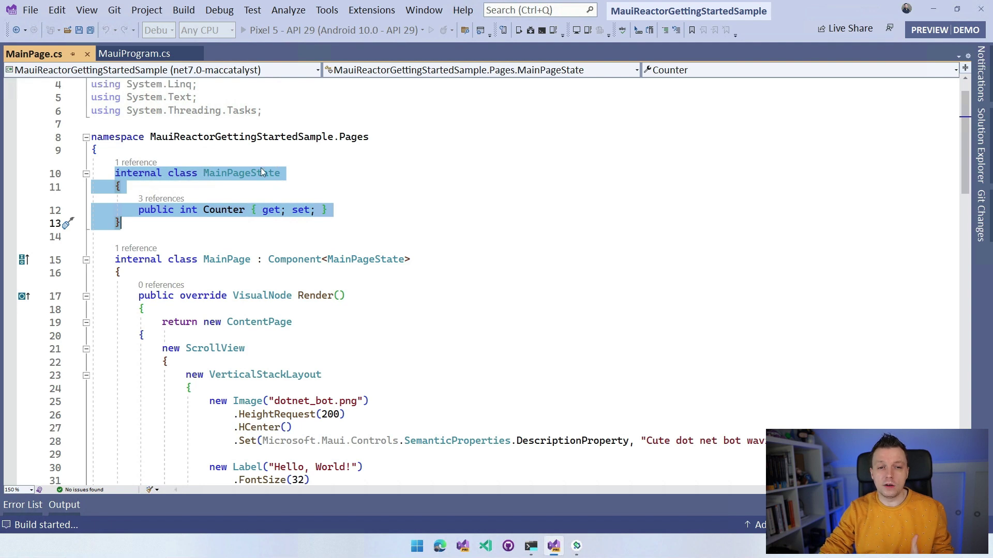
{"action": "left_click", "coordinate": [218, 173]}
{"action": "left_click_drag", "start_coordinate": [203, 173], "coordinate": [288, 170]}
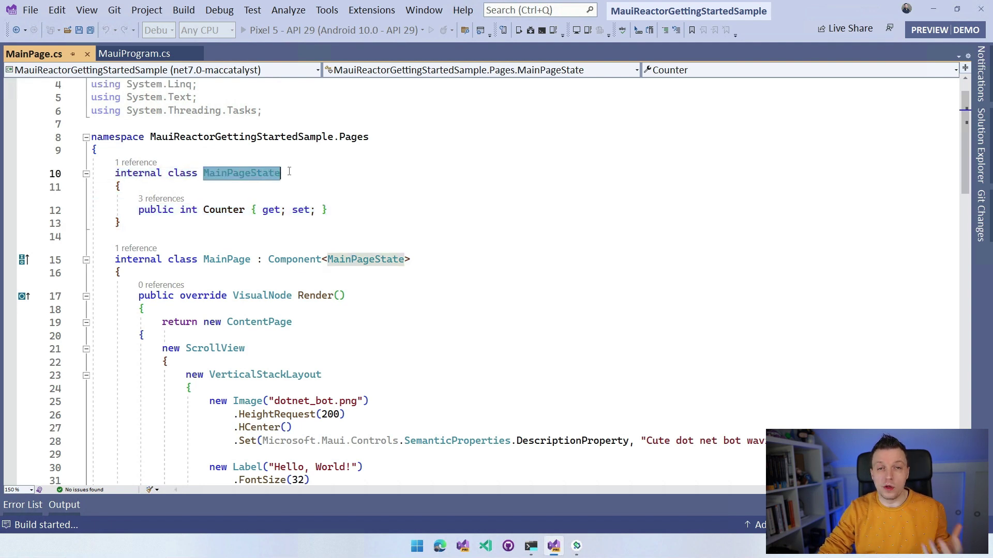
{"action": "mouse_move", "coordinate": [223, 209]}
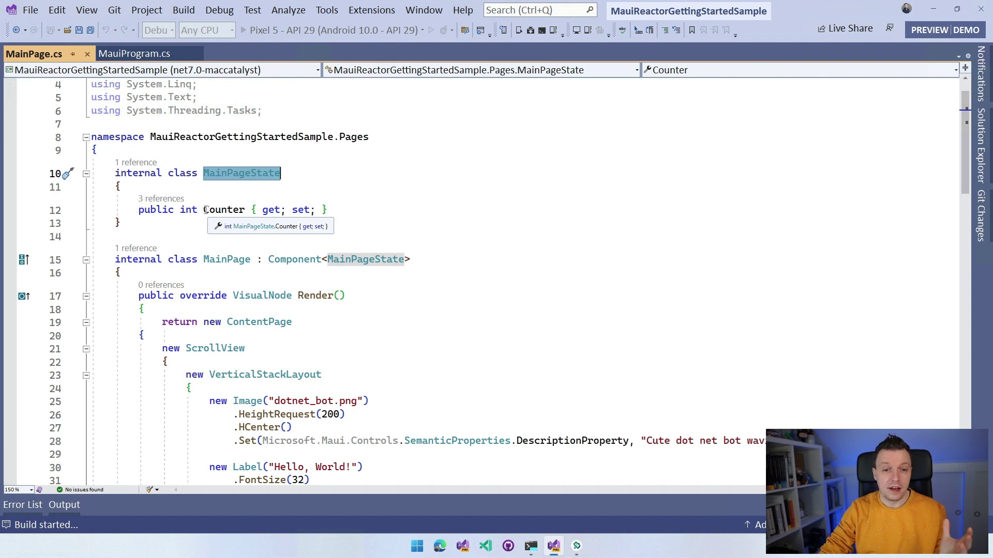
{"action": "scroll", "coordinate": [326, 230], "scroll_direction": "down", "scroll_amount": 1}
{"action": "scroll", "coordinate": [295, 202], "scroll_direction": "down", "scroll_amount": 1}
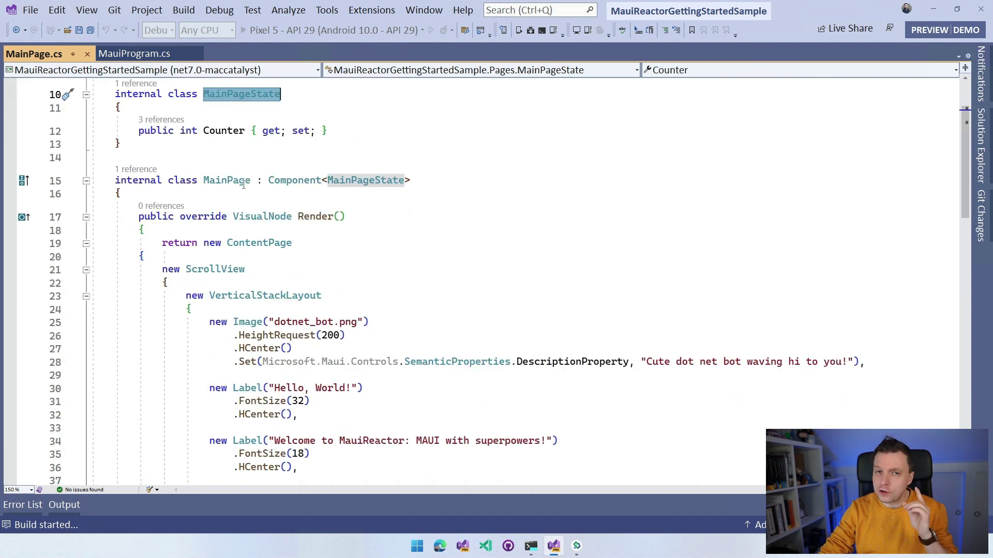
{"action": "left_click_drag", "start_coordinate": [267, 181], "coordinate": [405, 180]}
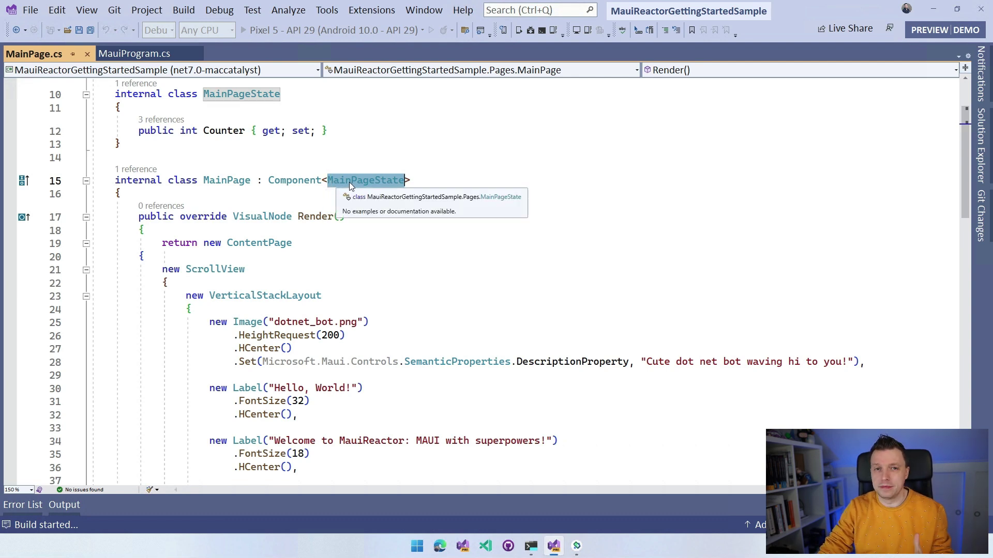
{"action": "mouse_move", "coordinate": [365, 180]}
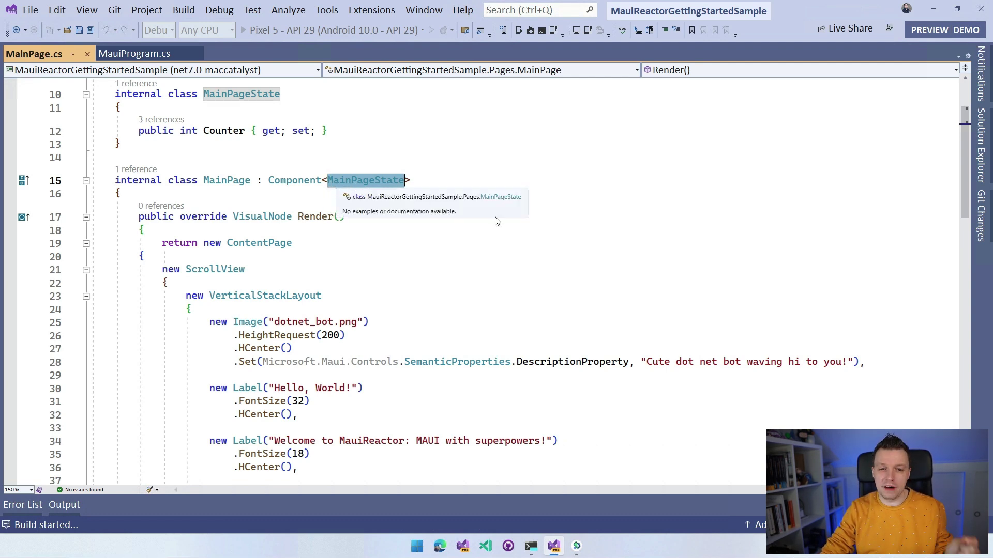
Walk through the Render method's ContentPage, ScrollView and VerticalStackLayout lines while deployment finishes.
{"action": "left_click", "coordinate": [498, 179]}
{"action": "scroll", "coordinate": [356, 212], "scroll_direction": "down", "scroll_amount": 1}
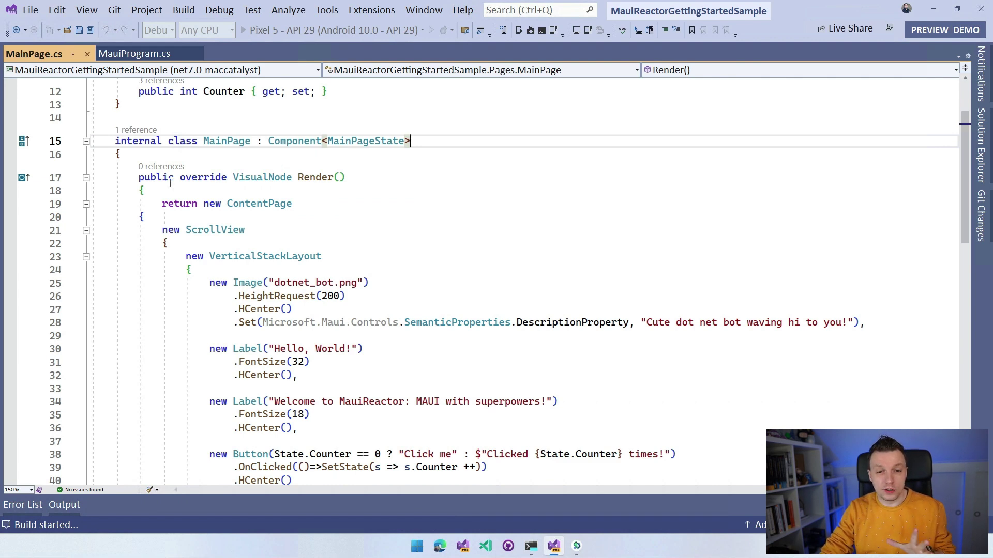
{"action": "left_click", "coordinate": [370, 178]}
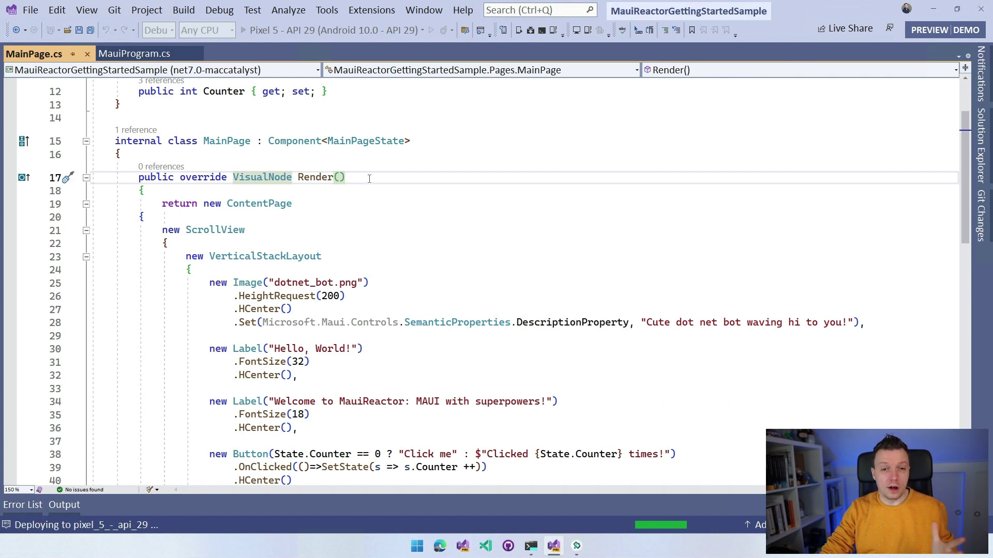
{"action": "scroll", "coordinate": [369, 178], "scroll_direction": "down", "scroll_amount": 1}
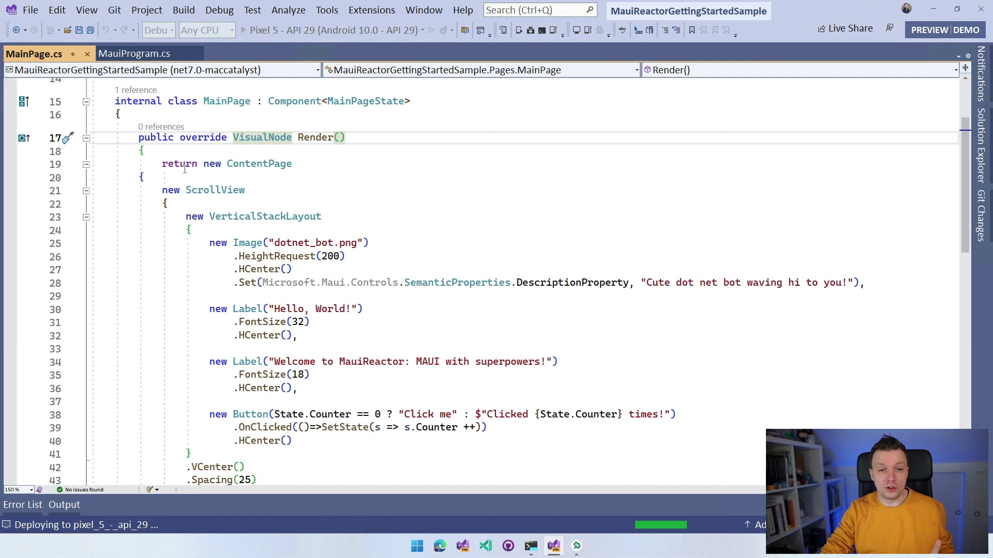
{"action": "left_click_drag", "start_coordinate": [165, 164], "coordinate": [293, 164]}
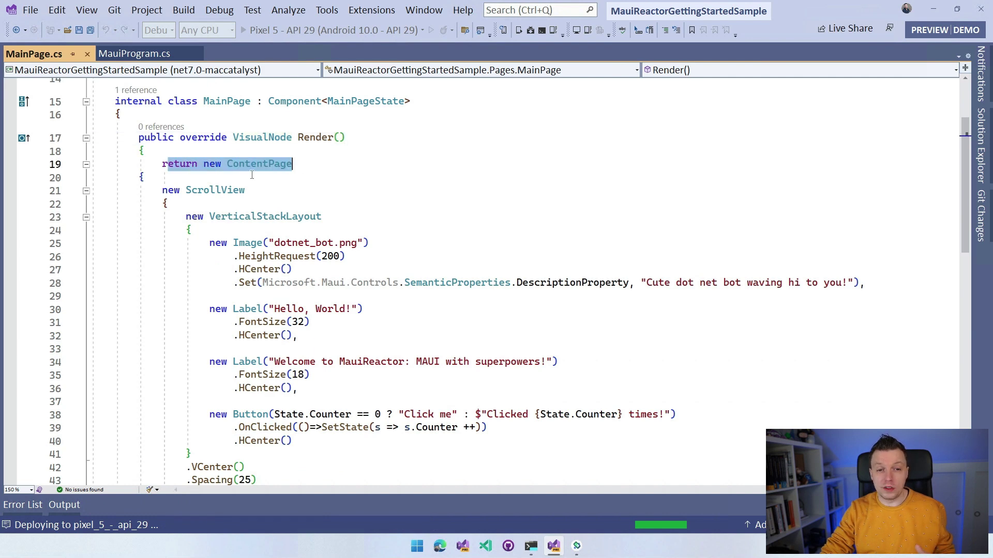
{"action": "left_click_drag", "start_coordinate": [162, 190], "coordinate": [246, 190]}
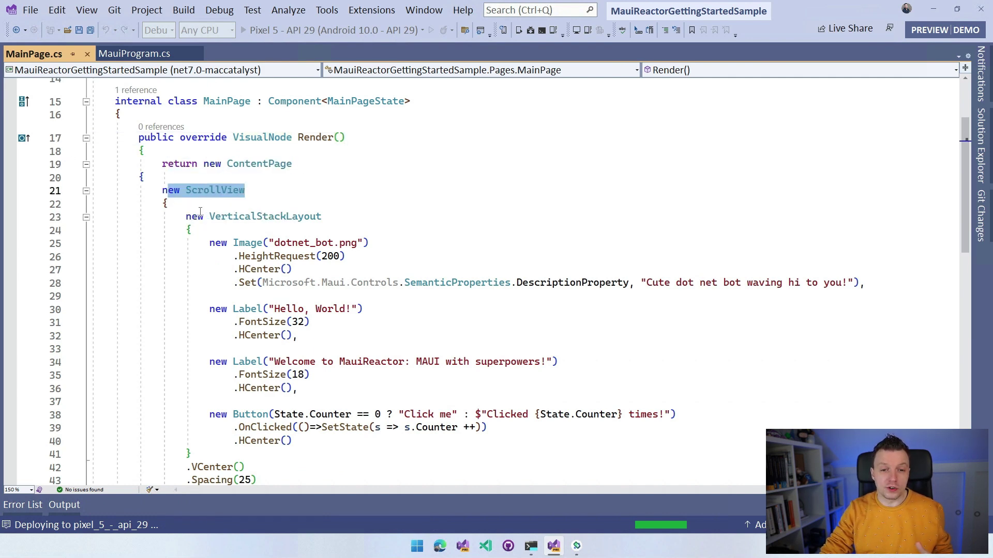
{"action": "left_click_drag", "start_coordinate": [186, 216], "coordinate": [322, 216]}
{"action": "left_click", "coordinate": [332, 216]}
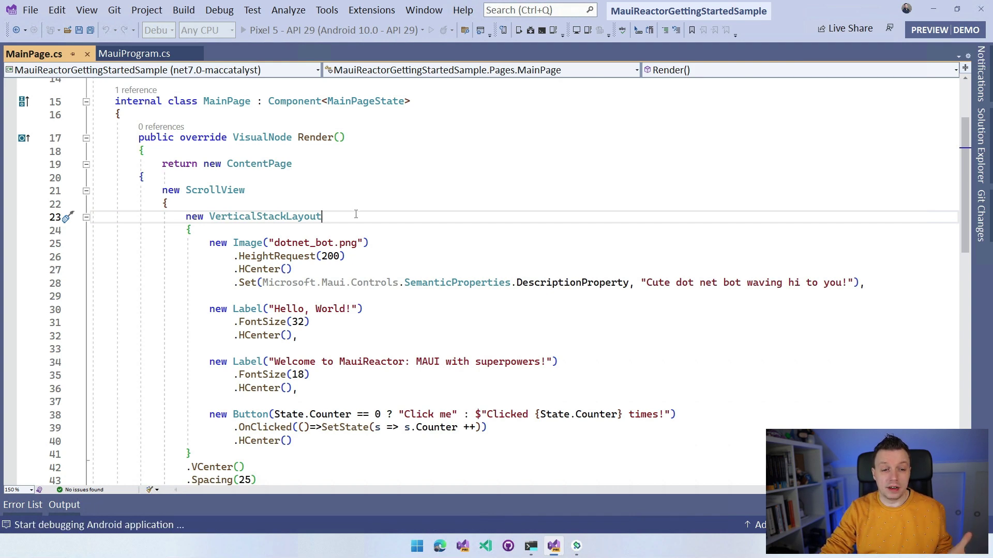
{"action": "left_click", "coordinate": [352, 210]}
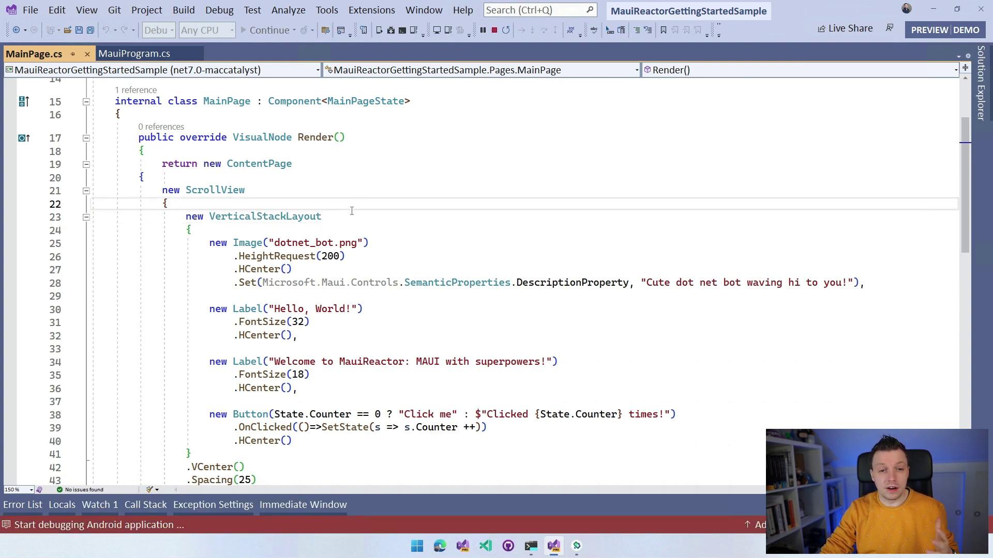
{"action": "scroll", "coordinate": [352, 210], "scroll_direction": "down", "scroll_amount": 1}
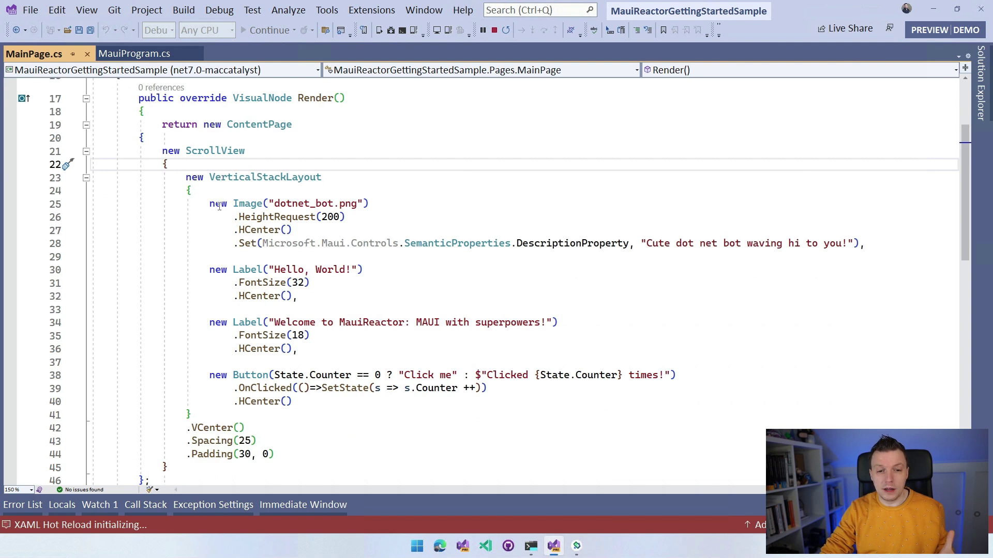
{"action": "left_click_drag", "start_coordinate": [219, 206], "coordinate": [348, 216]}
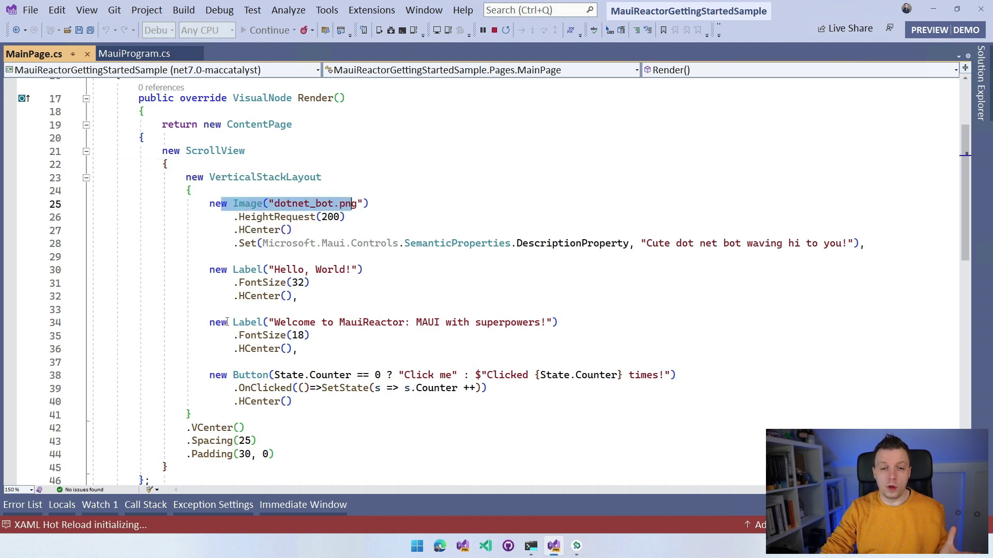
{"action": "left_click_drag", "start_coordinate": [228, 324], "coordinate": [388, 324]}
{"action": "left_click", "coordinate": [302, 323]}
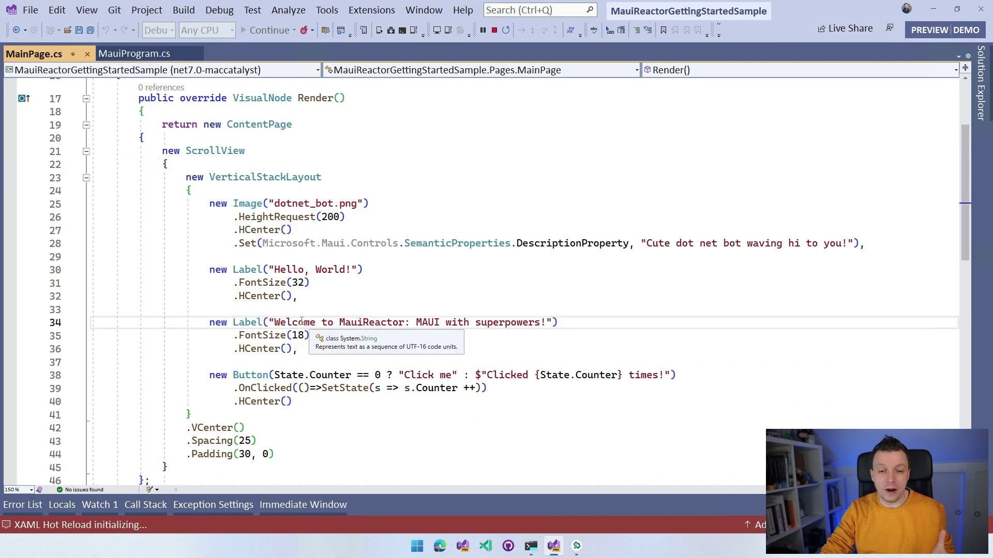
{"action": "left_click_drag", "start_coordinate": [302, 323], "coordinate": [558, 323]}
{"action": "scroll", "coordinate": [383, 333], "scroll_direction": "down", "scroll_amount": 1}
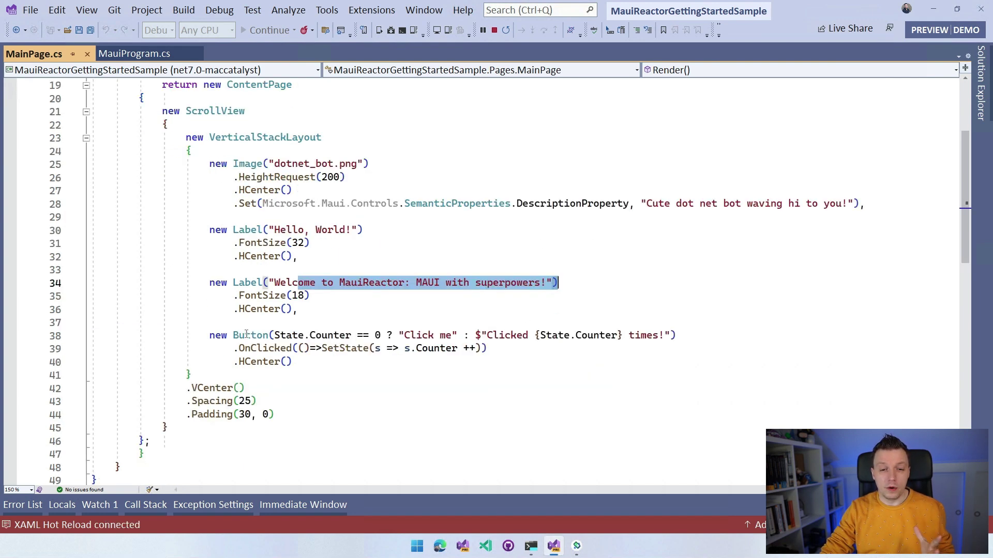
{"action": "left_click", "coordinate": [365, 334]}
{"action": "scroll", "coordinate": [356, 325], "scroll_direction": "down", "scroll_amount": 1}
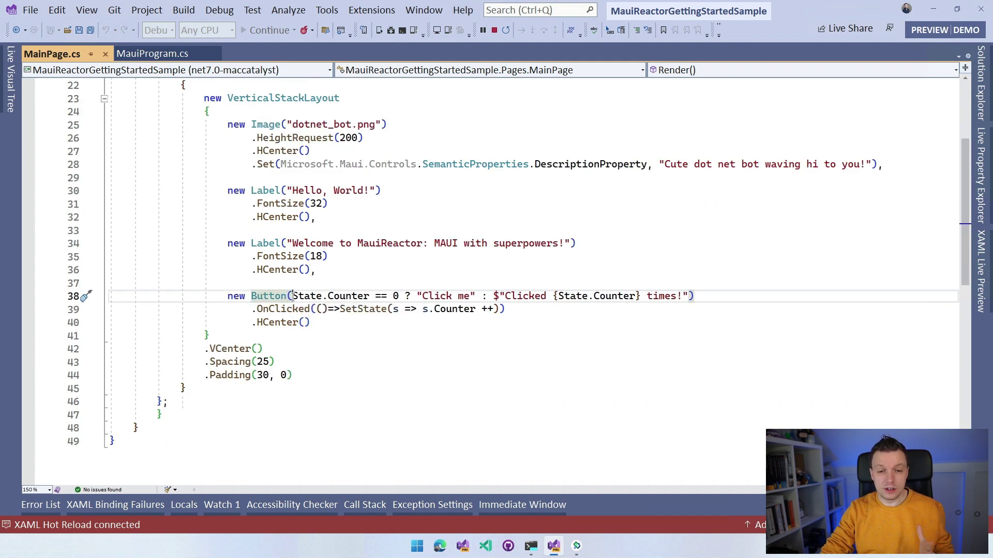
{"action": "left_click_drag", "start_coordinate": [292, 297], "coordinate": [371, 295]}
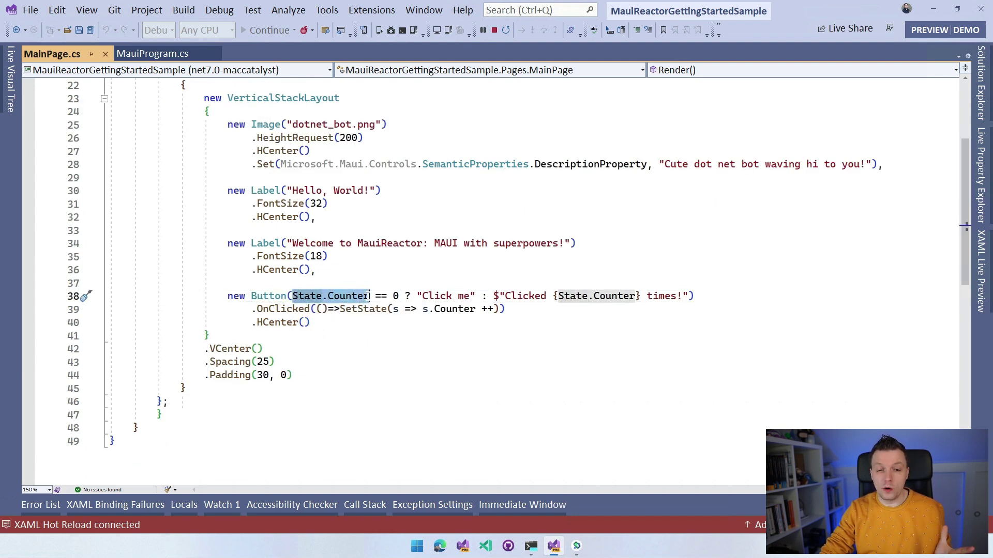
{"action": "left_click", "coordinate": [310, 298]}
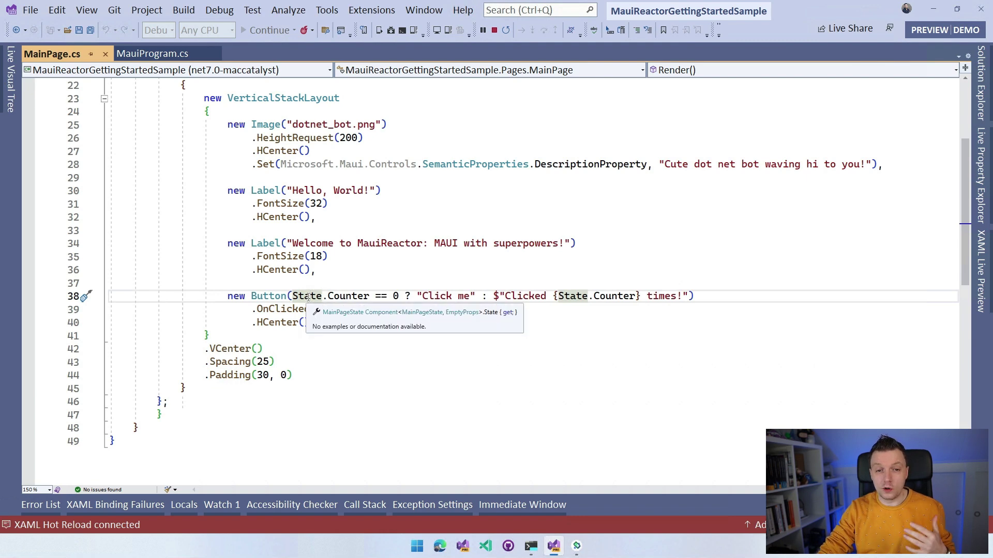
{"action": "scroll", "coordinate": [371, 114], "scroll_direction": "up", "scroll_amount": 3}
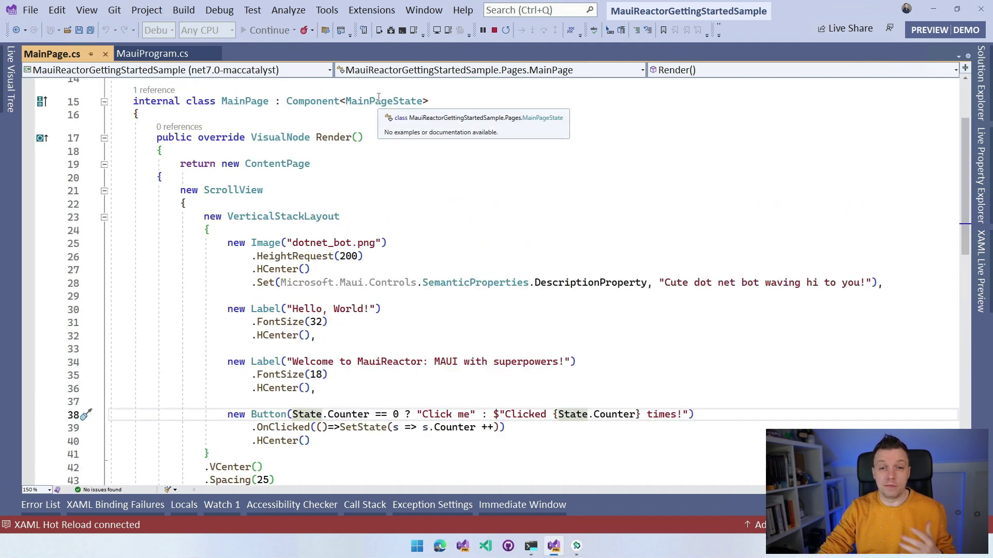
{"action": "mouse_move", "coordinate": [383, 101]}
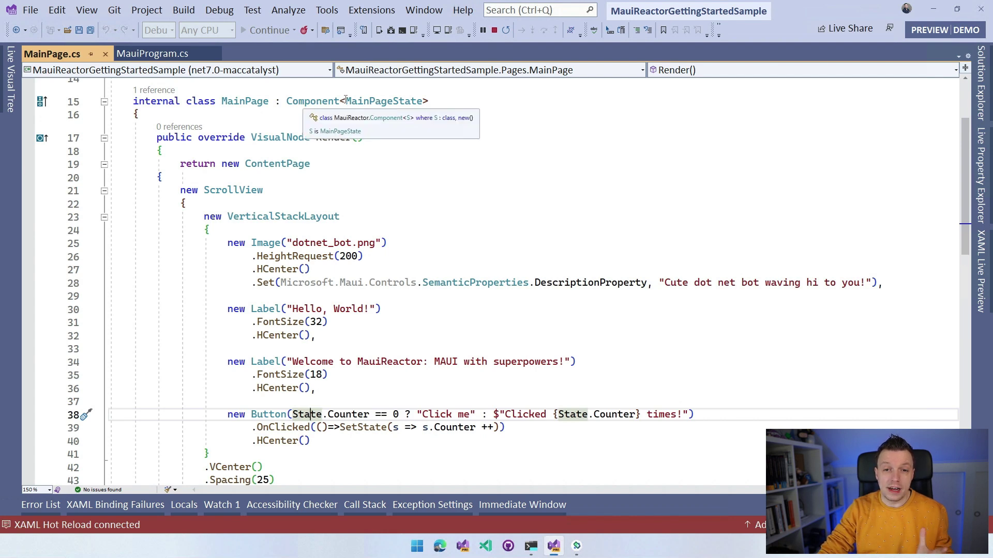
{"action": "left_click_drag", "start_coordinate": [345, 102], "coordinate": [425, 101]}
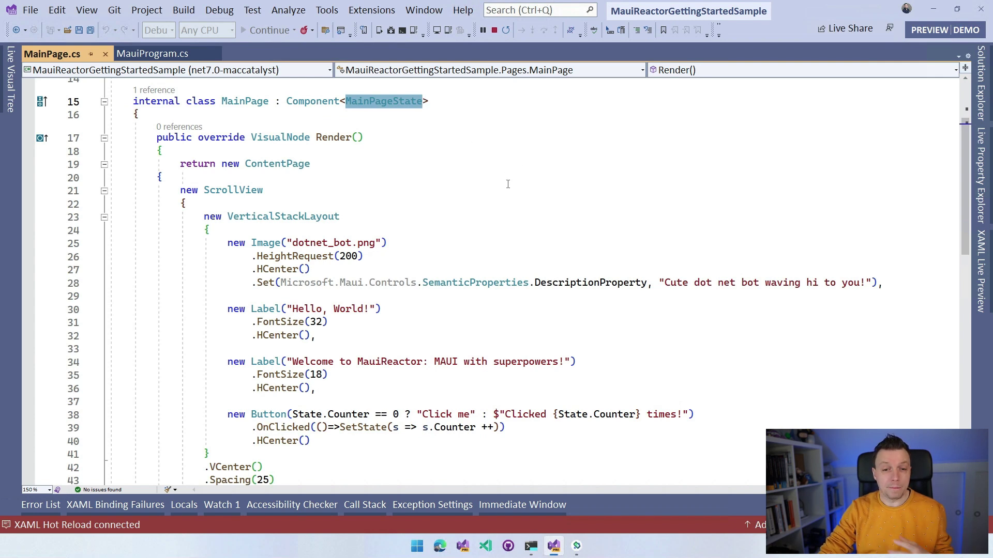
{"action": "scroll", "coordinate": [383, 243], "scroll_direction": "down", "scroll_amount": 3}
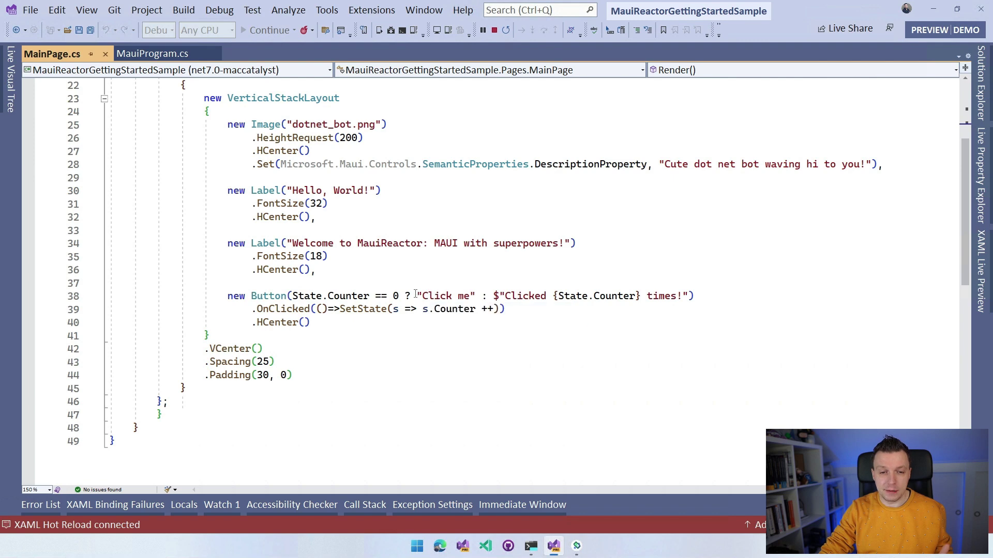
{"action": "left_click_drag", "start_coordinate": [417, 296], "coordinate": [657, 295]}
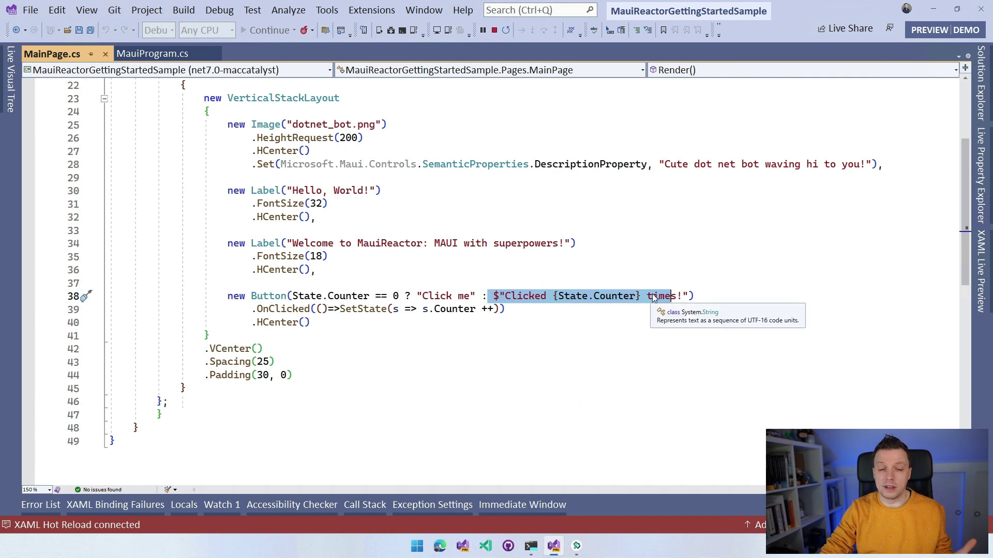
{"action": "key", "text": "Up"}
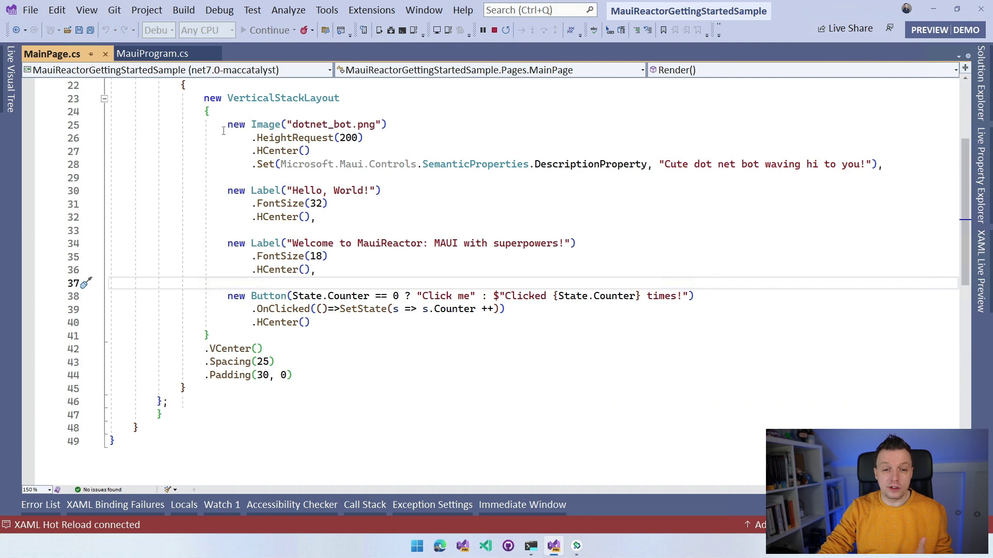
Review the page elements on lines 25–40, including the image height, centering and .Set( call.
{"action": "left_click_drag", "start_coordinate": [222, 128], "coordinate": [371, 321]}
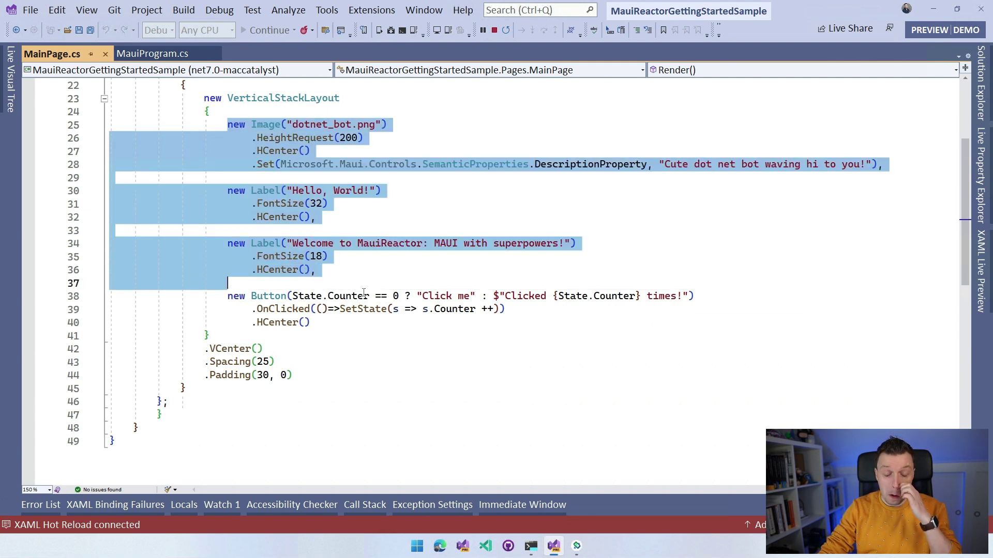
{"action": "left_click", "coordinate": [371, 321]}
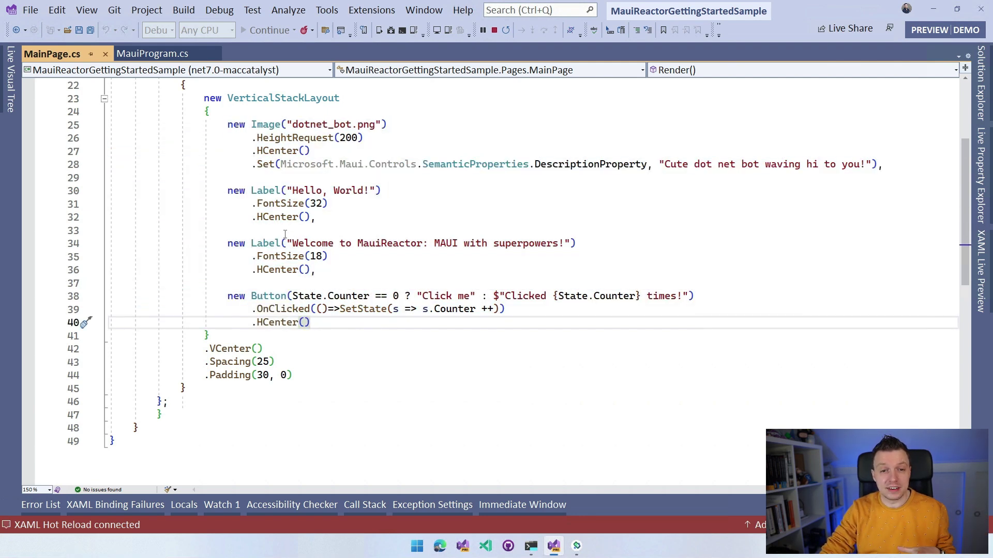
{"action": "left_click_drag", "start_coordinate": [250, 138], "coordinate": [363, 138]}
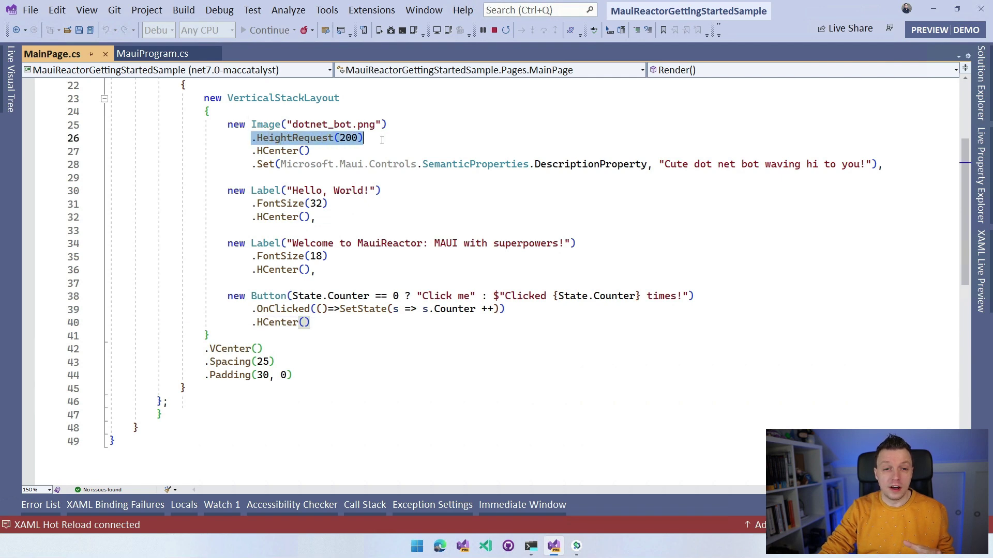
{"action": "left_click", "coordinate": [252, 151]}
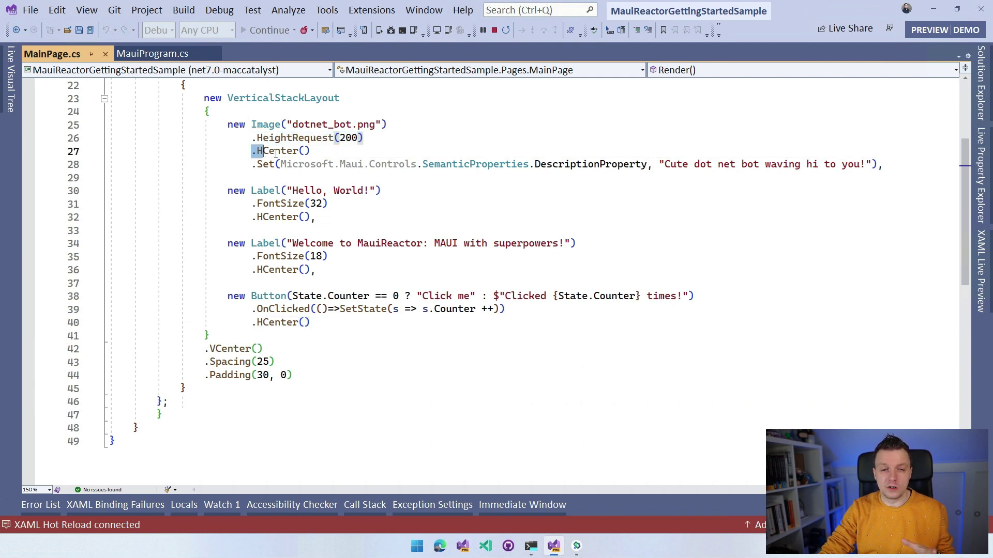
{"action": "left_click", "coordinate": [338, 151]}
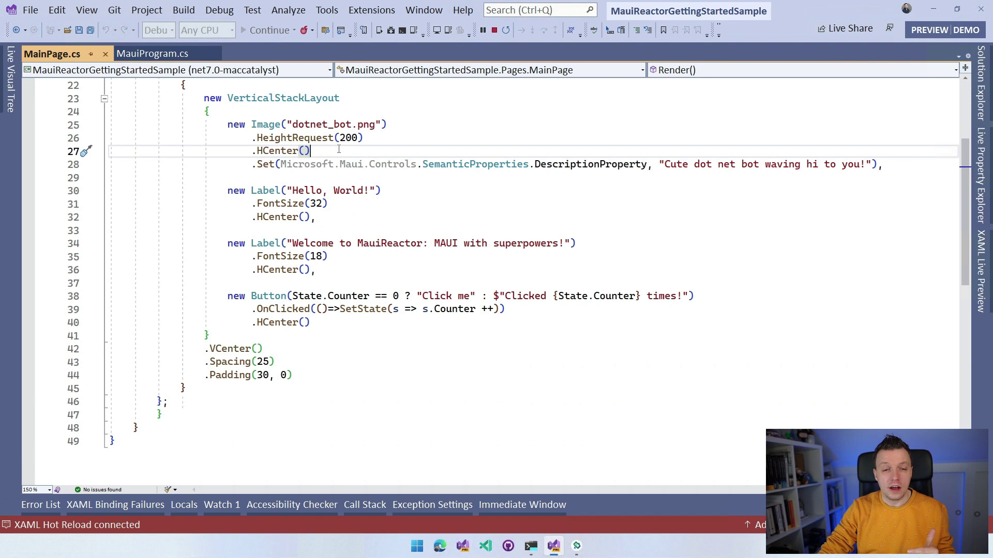
{"action": "left_click_drag", "start_coordinate": [252, 164], "coordinate": [281, 164]}
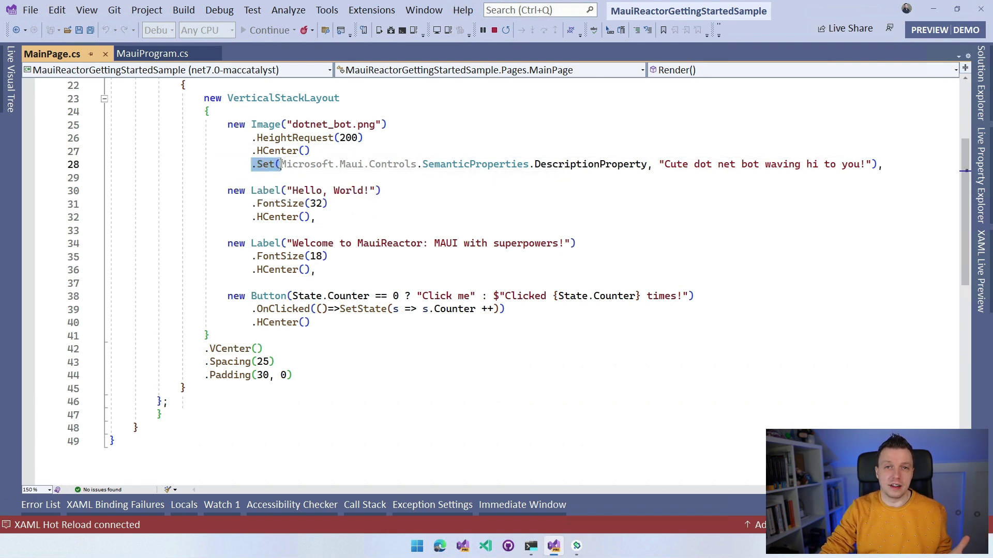
{"action": "left_click_drag", "start_coordinate": [283, 164], "coordinate": [297, 161]}
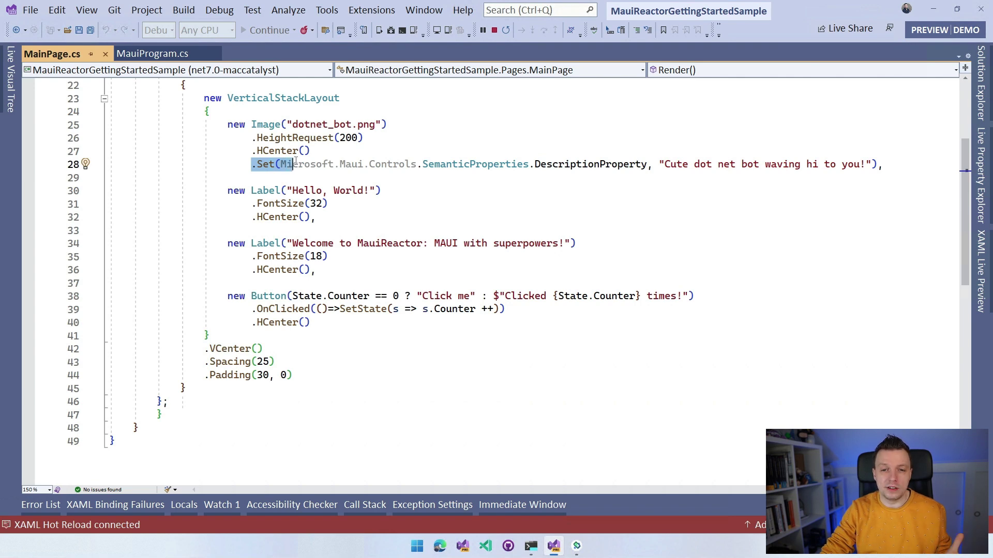
{"action": "left_click", "coordinate": [493, 153]}
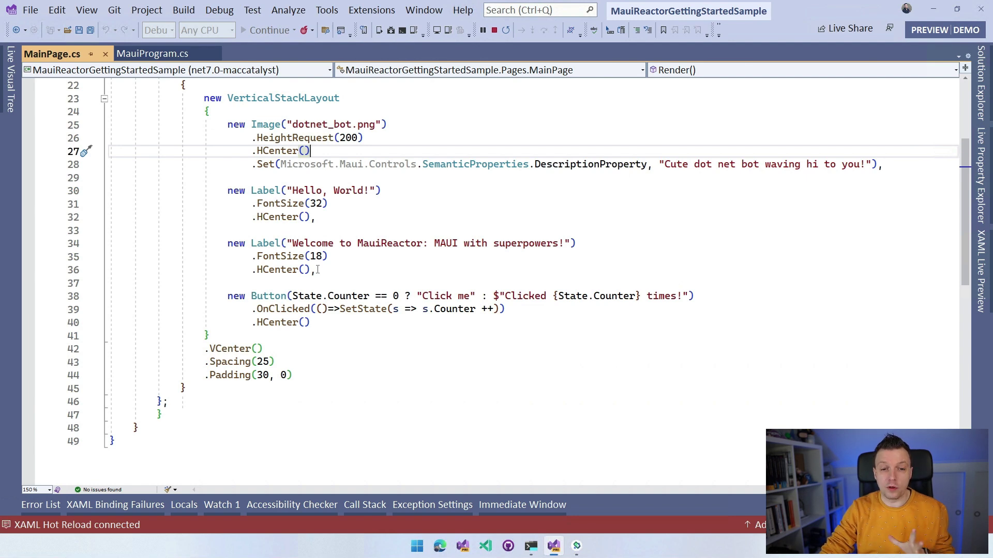
Review the button click handler and layout settings, then bring the Android emulator forward.
{"action": "left_click_drag", "start_coordinate": [251, 309], "coordinate": [529, 308]}
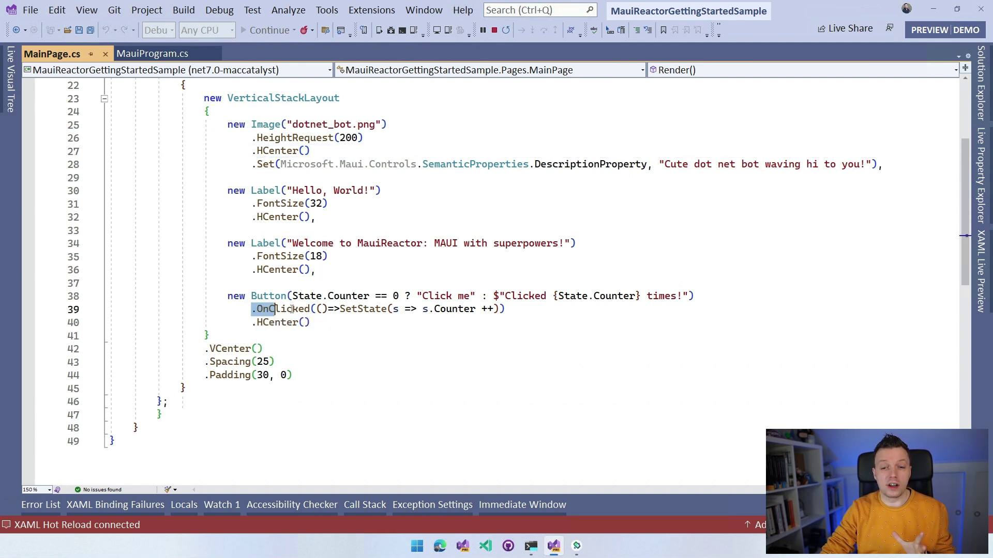
{"action": "left_click", "coordinate": [527, 309]}
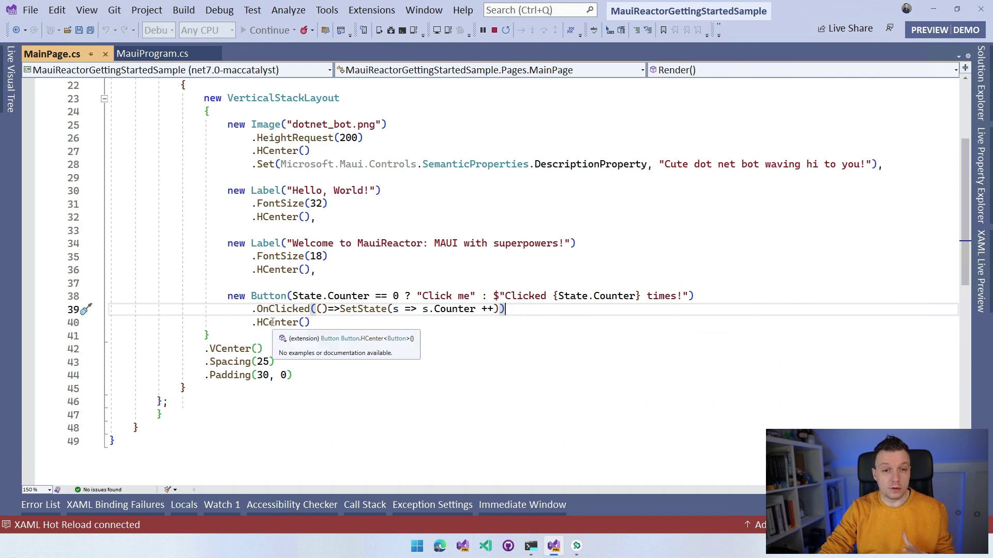
{"action": "left_click_drag", "start_coordinate": [205, 348], "coordinate": [293, 373]}
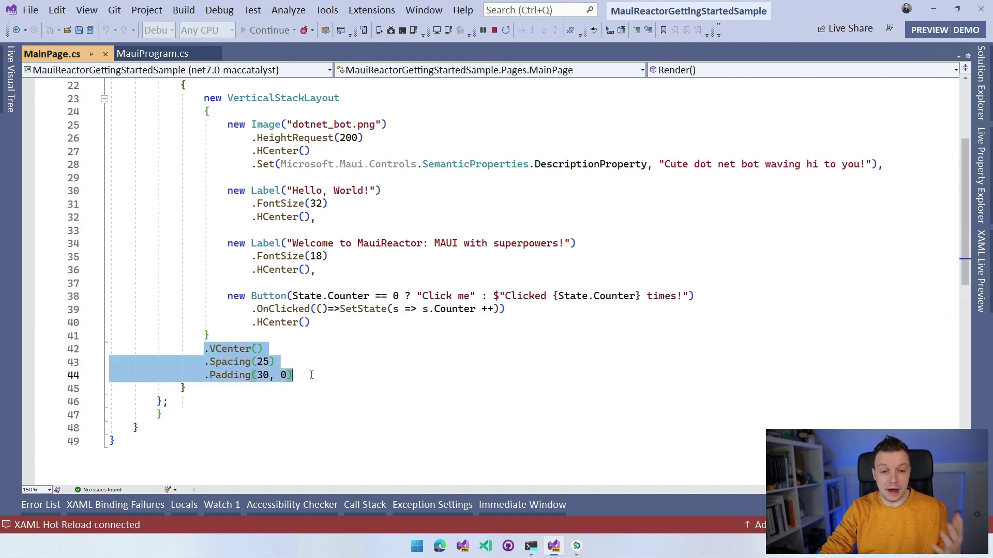
{"action": "left_click", "coordinate": [308, 374]}
{"action": "scroll", "coordinate": [457, 344], "scroll_direction": "up", "scroll_amount": 1}
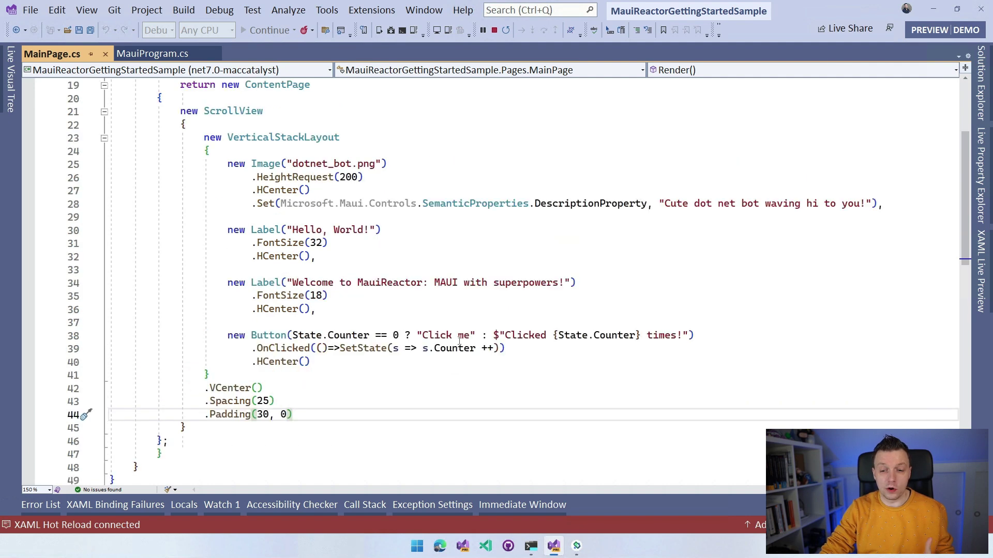
{"action": "left_click", "coordinate": [577, 545]}
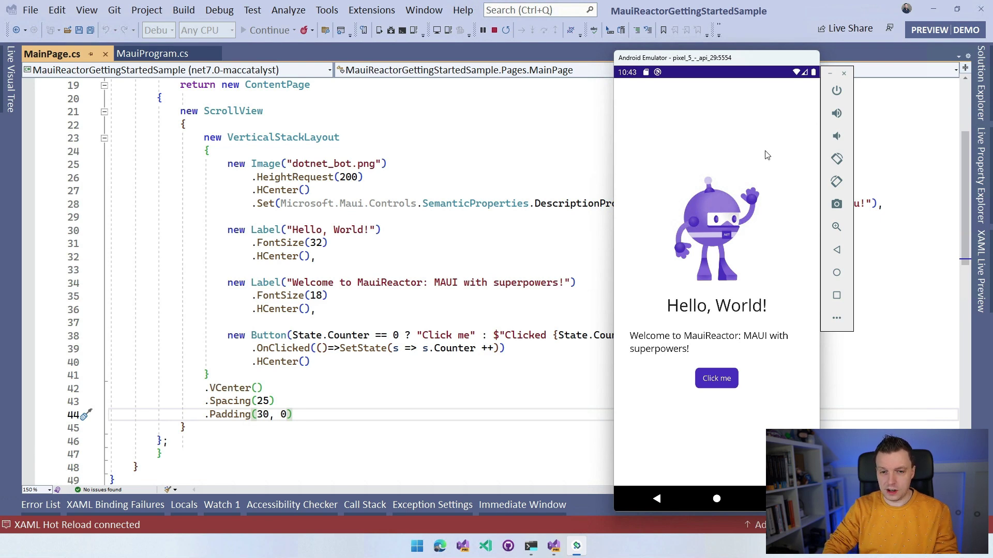
Snap Visual Studio to the left half, move the emulator right, and widen Visual Studio to it.
{"action": "key", "text": "super+Left"}
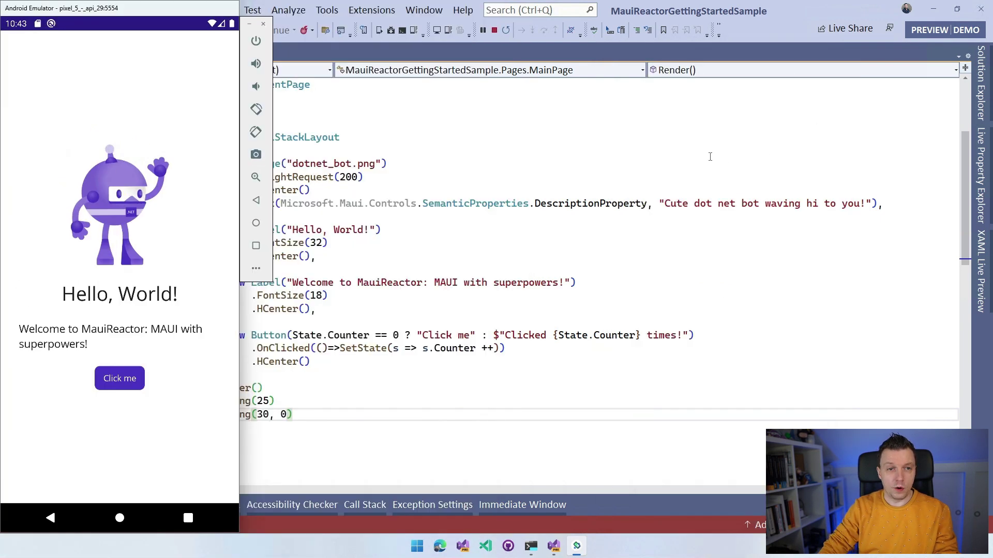
{"action": "key", "text": "super+Right"}
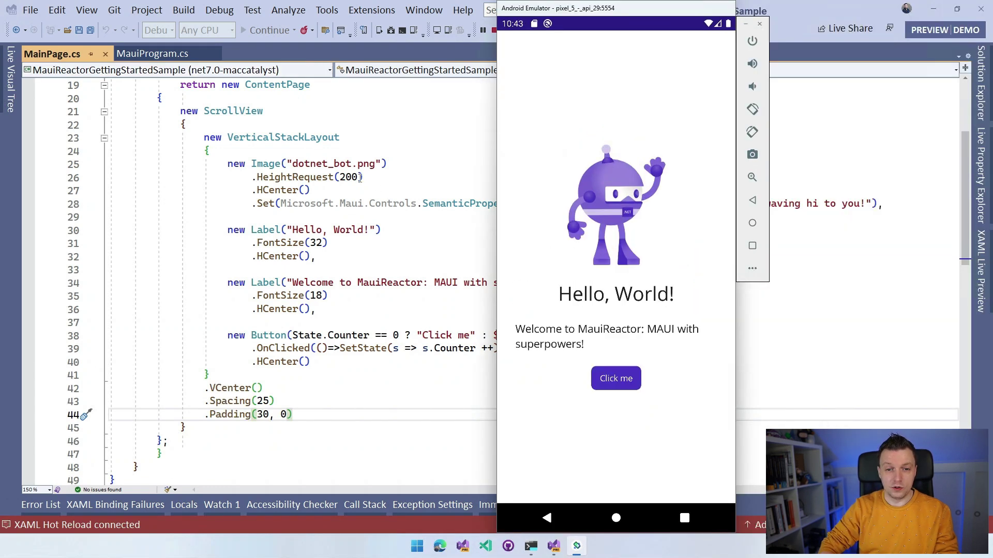
{"action": "left_click", "coordinate": [361, 177]}
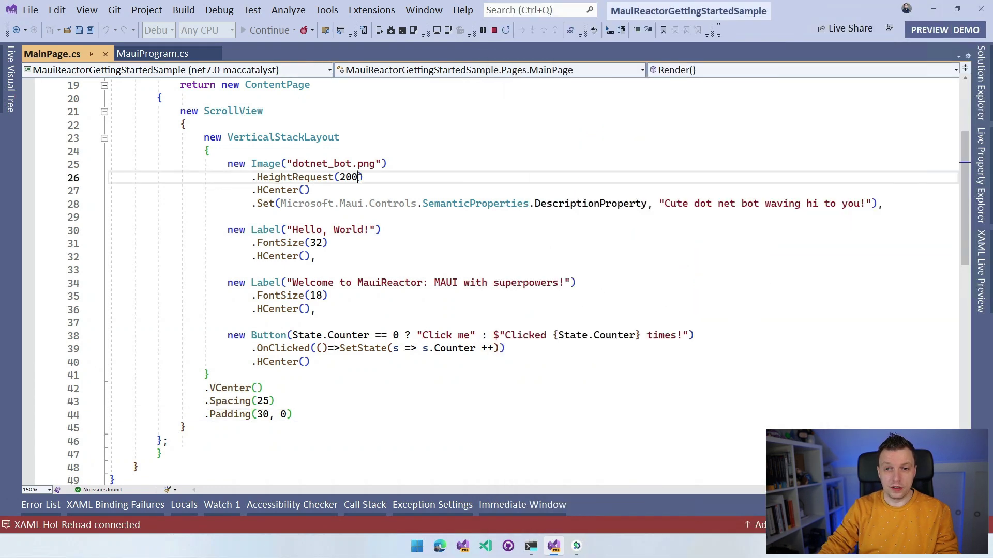
{"action": "key", "text": "super+Left"}
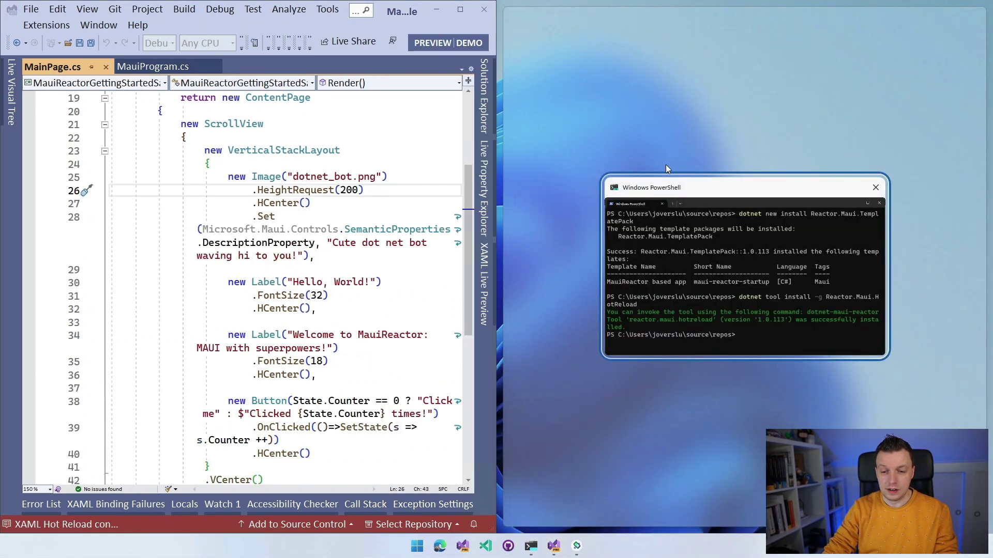
{"action": "left_click", "coordinate": [576, 548]}
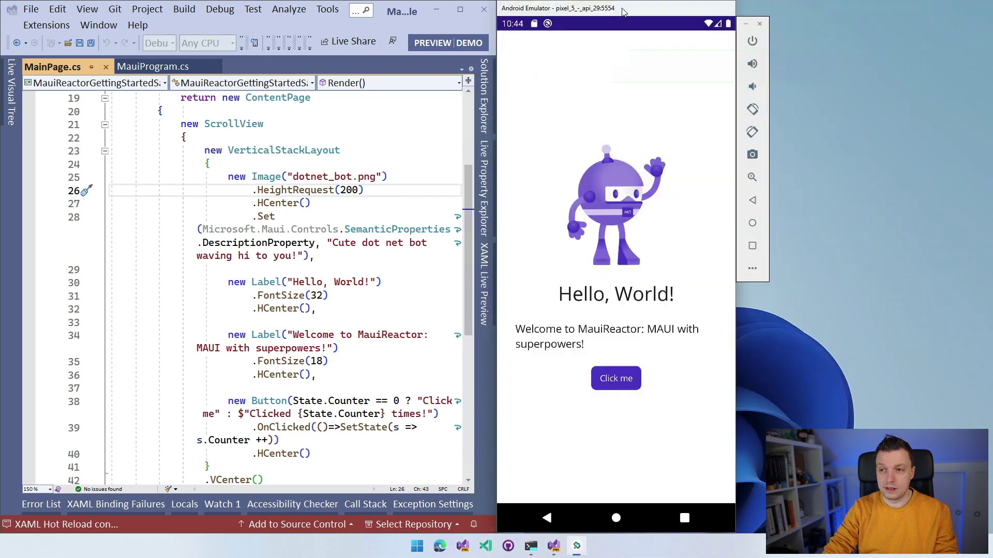
{"action": "left_click_drag", "start_coordinate": [622, 12], "coordinate": [867, 13]}
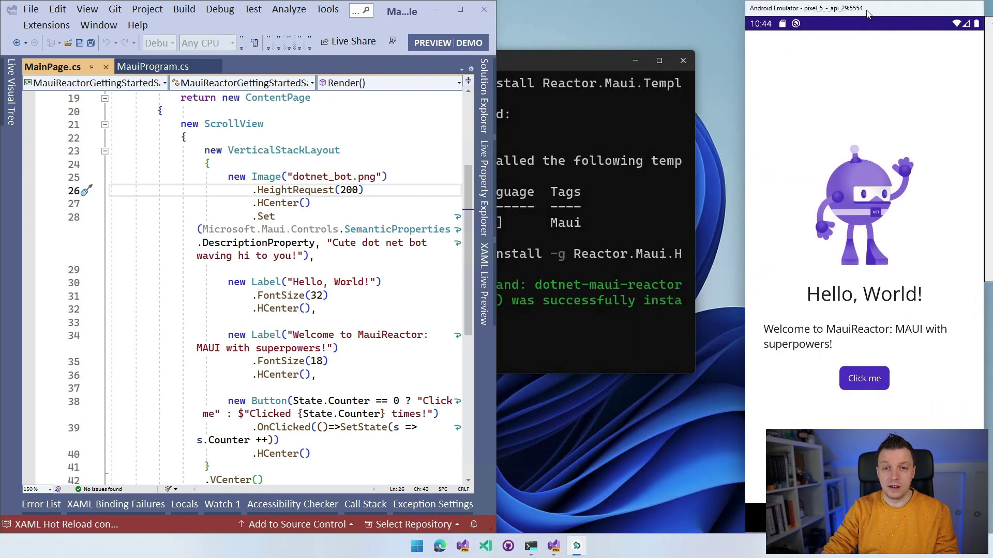
{"action": "left_click", "coordinate": [495, 24]}
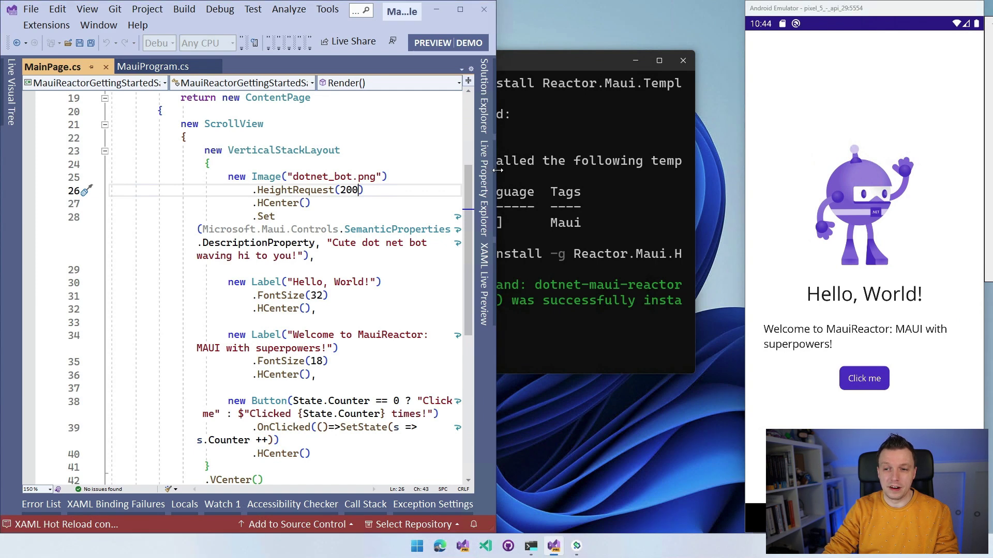
{"action": "left_click_drag", "start_coordinate": [493, 170], "coordinate": [746, 185]}
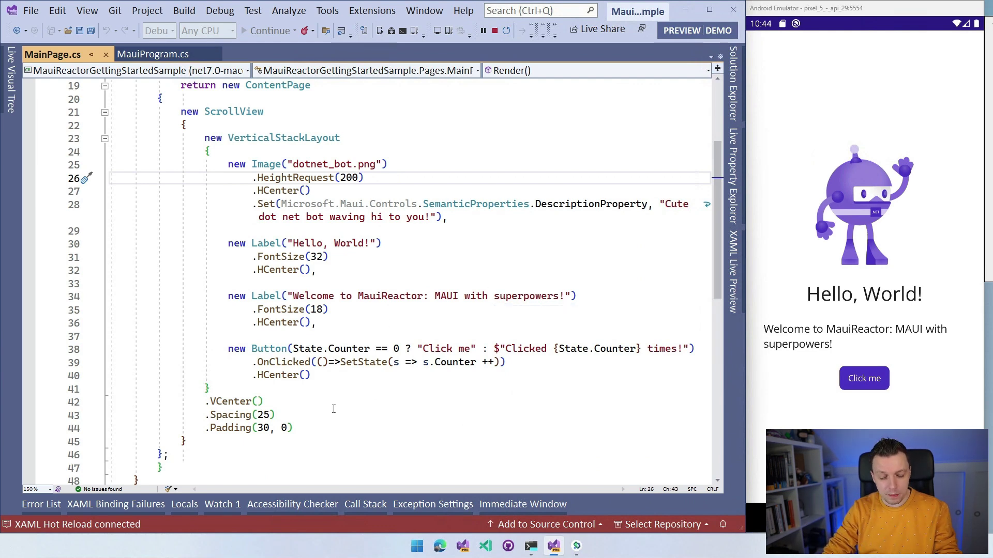
Open an enlarged Developer PowerShell terminal panel inside Visual Studio.
{"action": "left_click", "coordinate": [352, 365]}
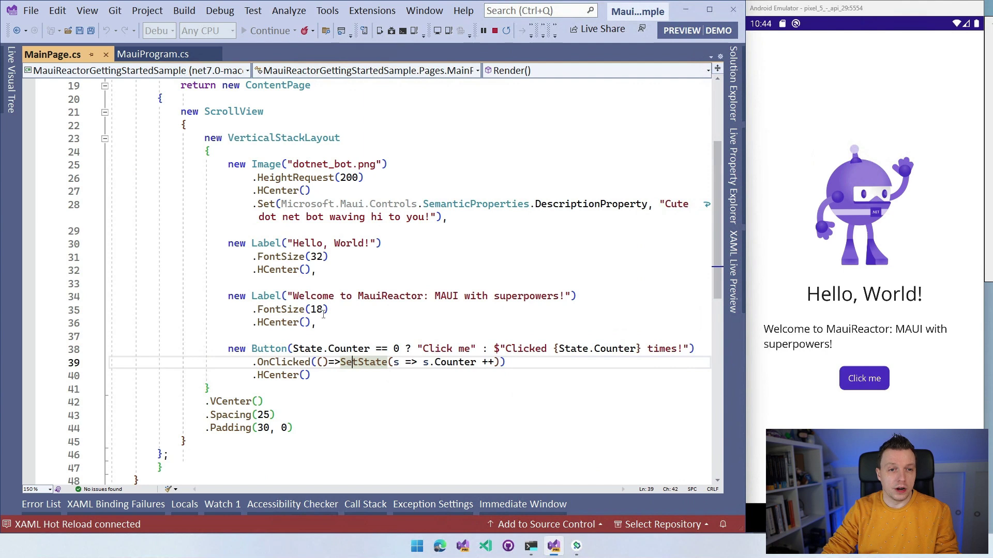
{"action": "left_click", "coordinate": [88, 11]}
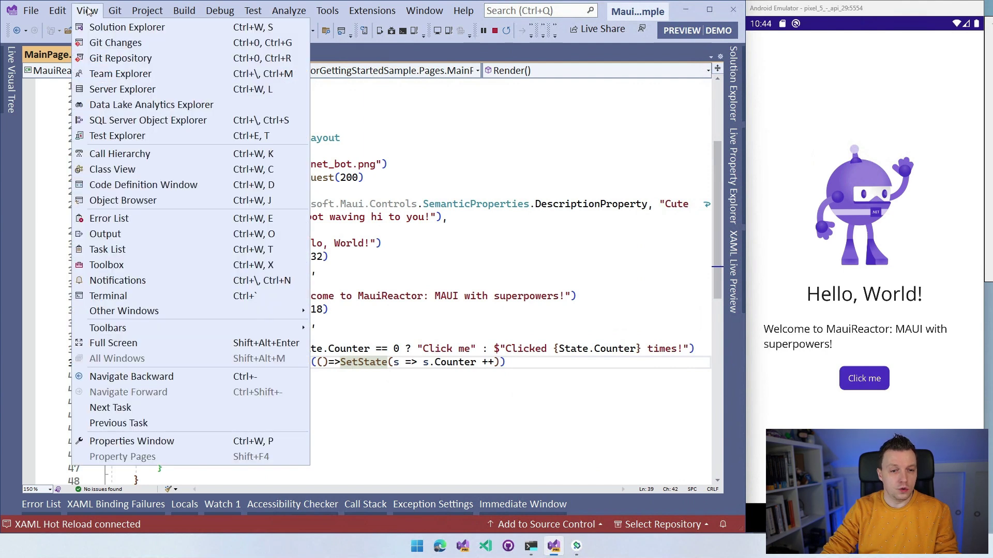
{"action": "left_click", "coordinate": [134, 298]}
{"action": "left_click_drag", "start_coordinate": [331, 391], "coordinate": [334, 312]}
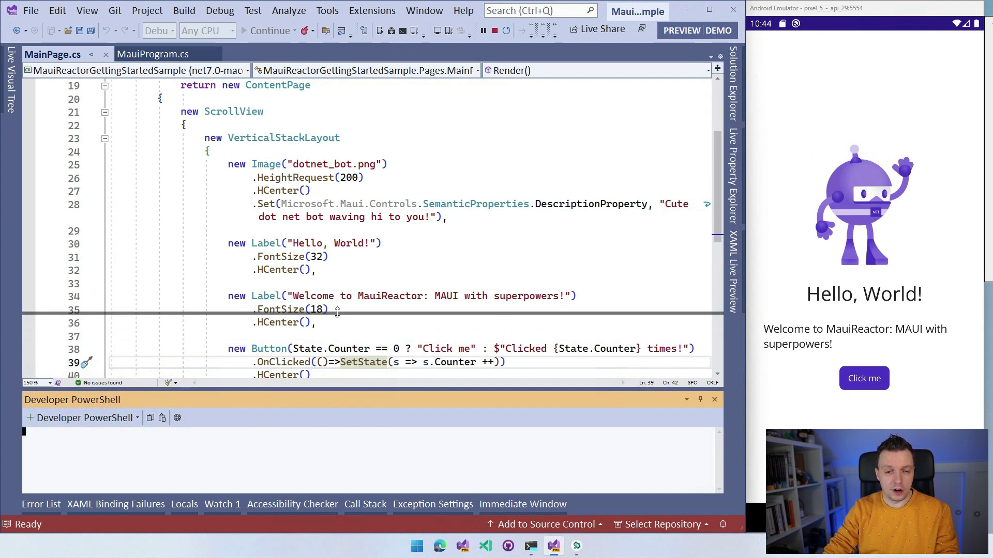
{"action": "scroll", "coordinate": [490, 229], "scroll_direction": "down", "scroll_amount": 2}
{"action": "scroll", "coordinate": [489, 230], "scroll_direction": "down", "scroll_amount": 1}
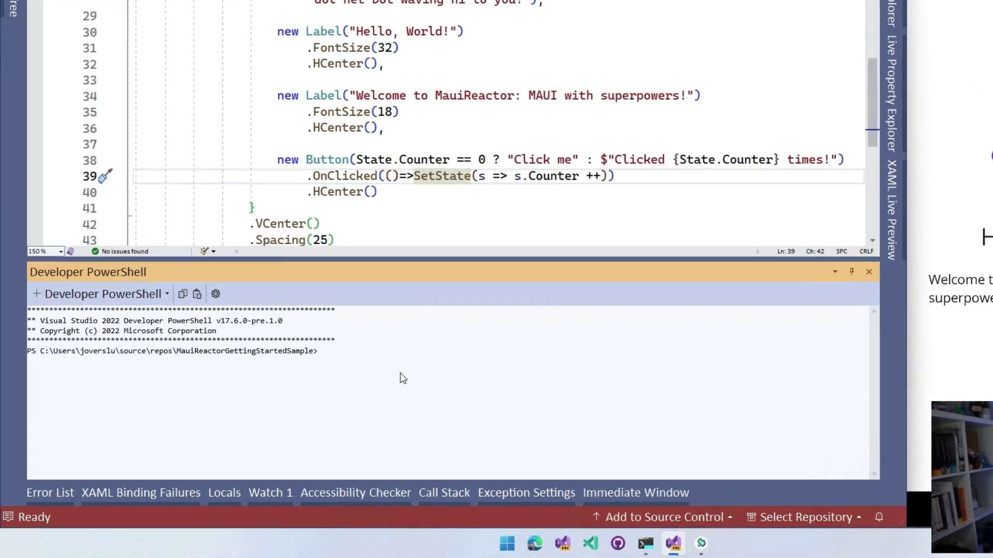
{"action": "type", "text": "cd Mu"}
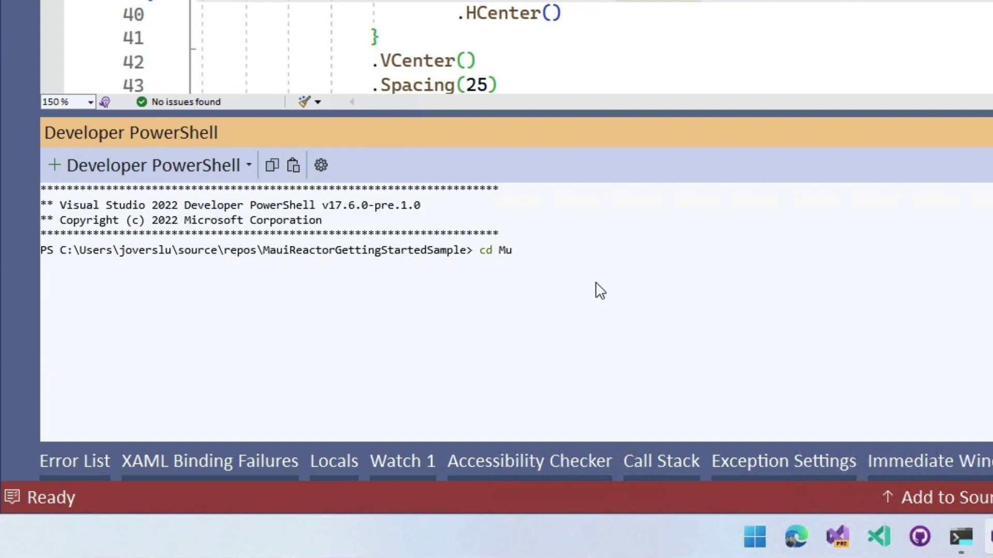
{"action": "key", "text": "BackSpace"}
{"action": "type", "text": "aui"}
Enter the project folder, list and clear it, then run dotnet-maui-reactor -f net7.0-android.
{"action": "key", "text": "Tab"}
{"action": "key", "text": "Return"}
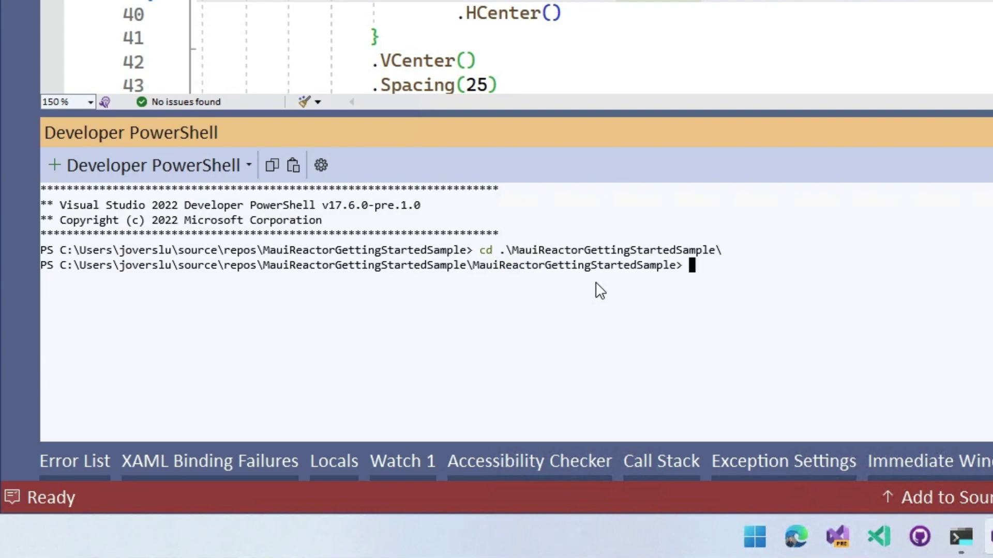
{"action": "key", "text": "Return"}
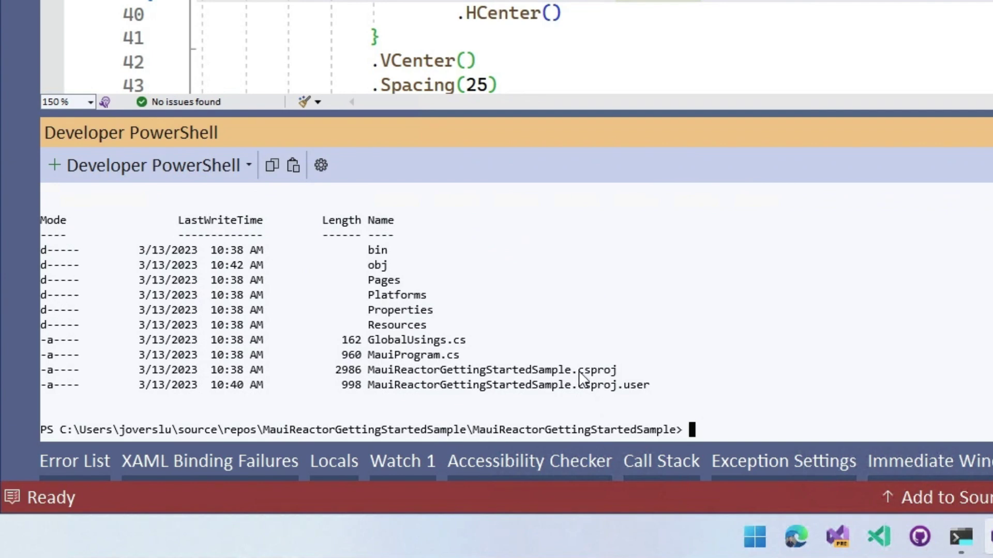
{"action": "left_click_drag", "start_coordinate": [371, 372], "coordinate": [649, 374]}
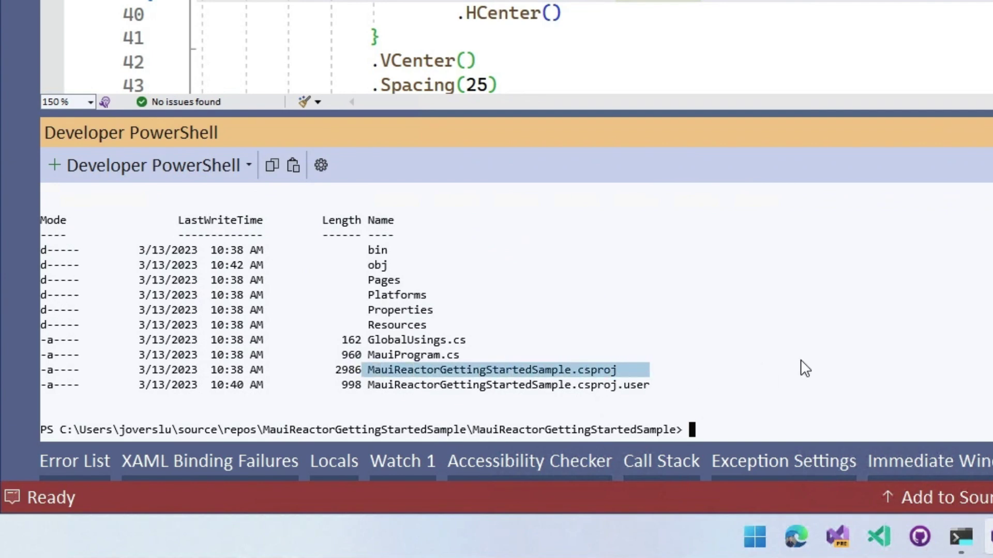
{"action": "right_click", "coordinate": [799, 372]}
{"action": "key", "text": "Return"}
{"action": "key", "text": "Return"}
{"action": "key", "text": "Return"}
{"action": "key", "text": "Return"}
{"action": "key", "text": "Return"}
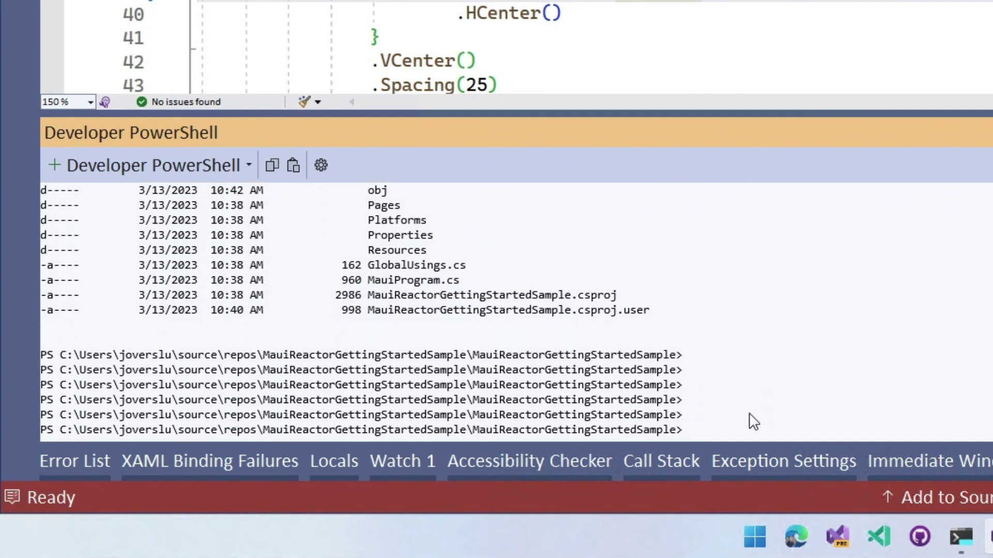
{"action": "type", "text": "cl"}
{"action": "type", "text": "s"}
{"action": "key", "text": "Return"}
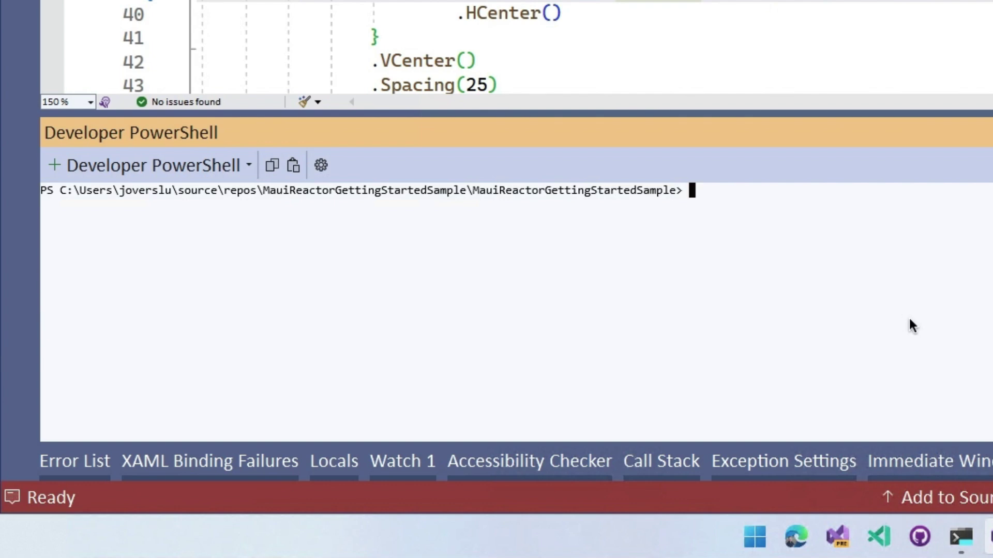
{"action": "type", "text": "dotnet-maui-reactor -f"}
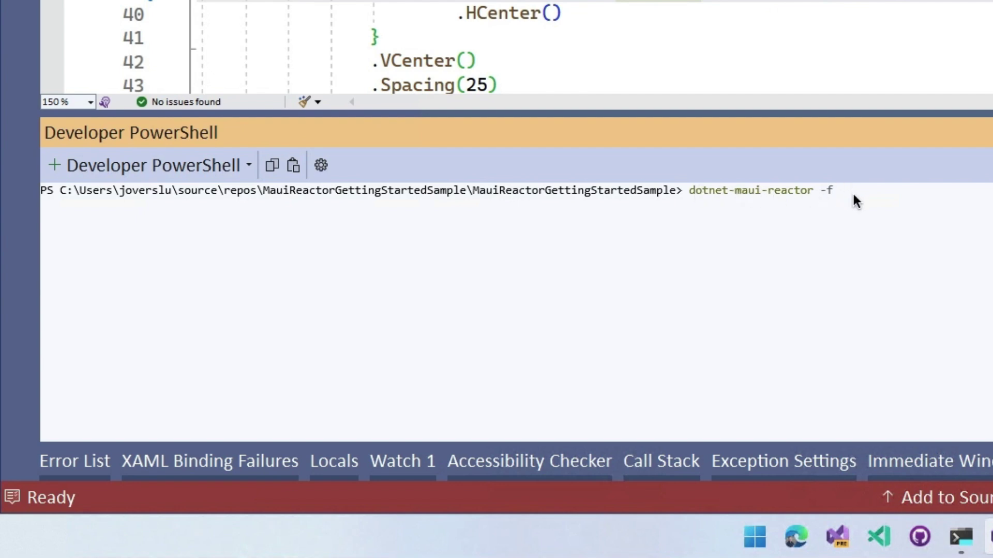
{"action": "type", "text": " net7.0"}
{"action": "type", "text": "-android"}
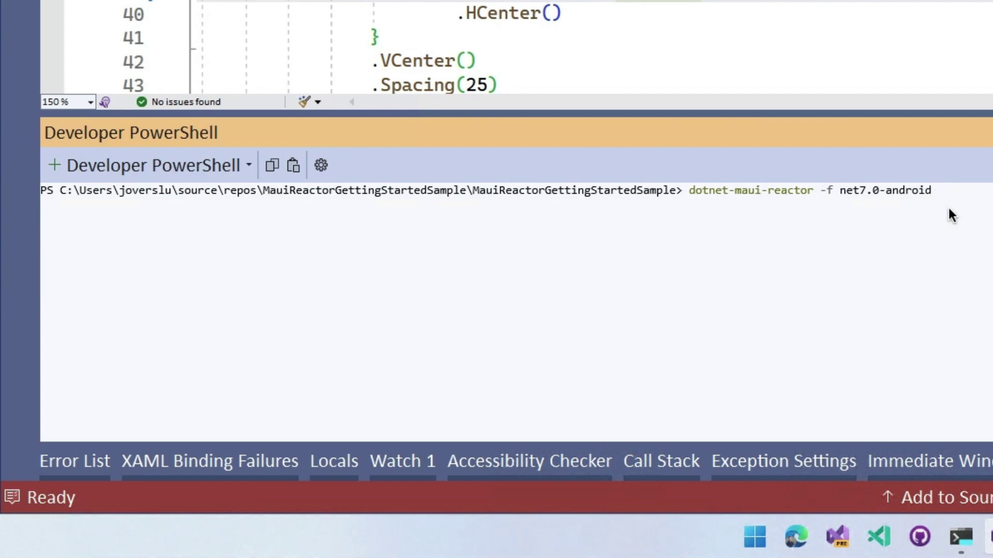
{"action": "key", "text": "Return"}
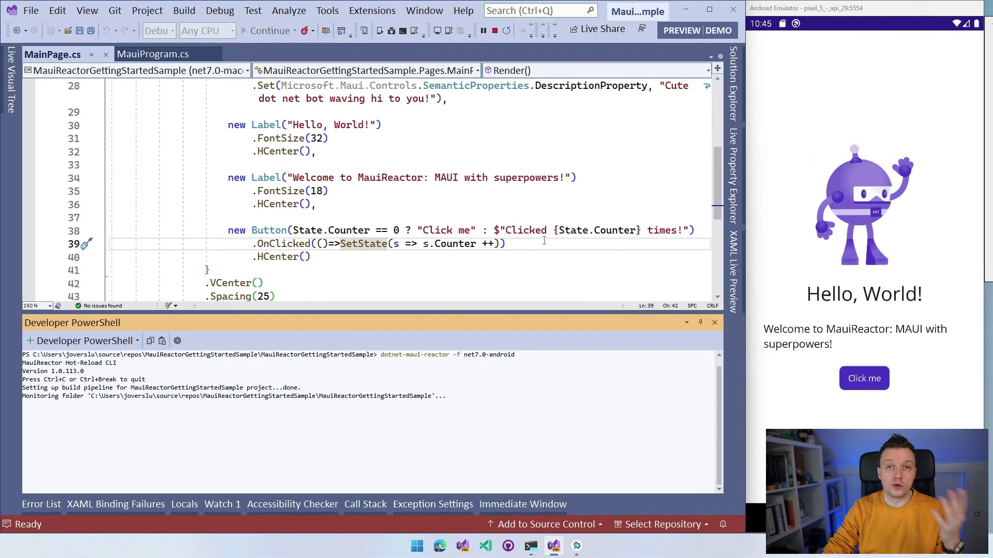
Add .BackgroundColor(Colors.Yellow) on a new line after the button's OnClicked call.
{"action": "left_click", "coordinate": [528, 244]}
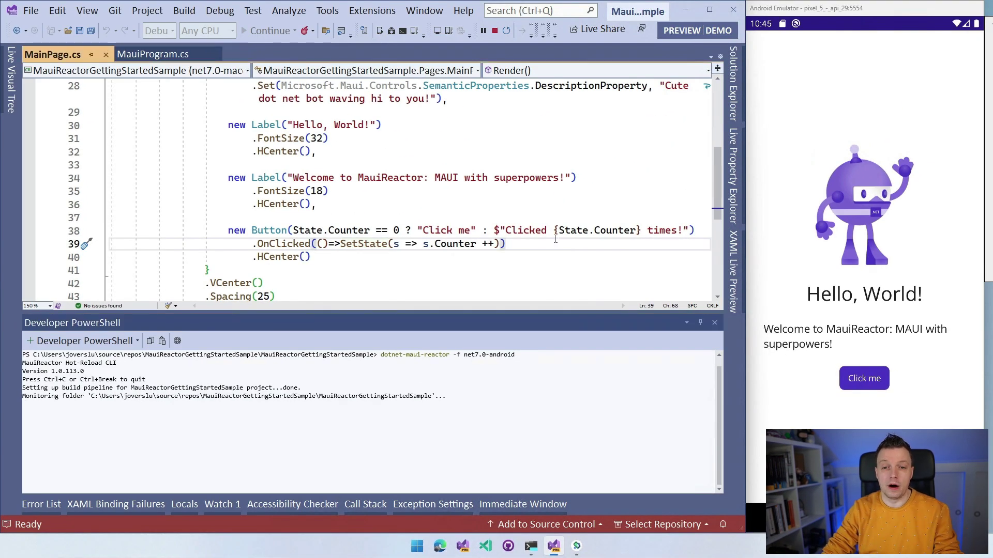
{"action": "key", "text": "Return"}
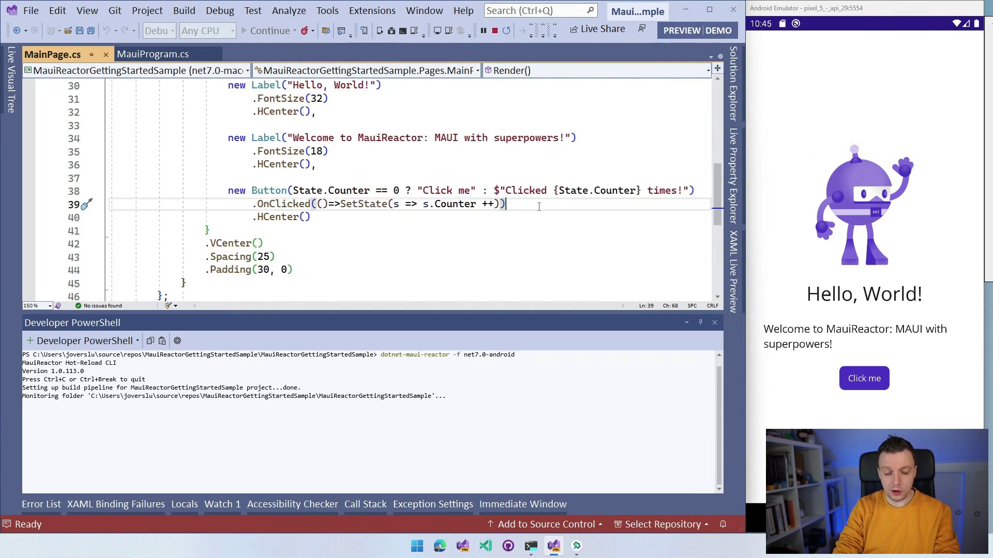
{"action": "type", "text": ".Ba"}
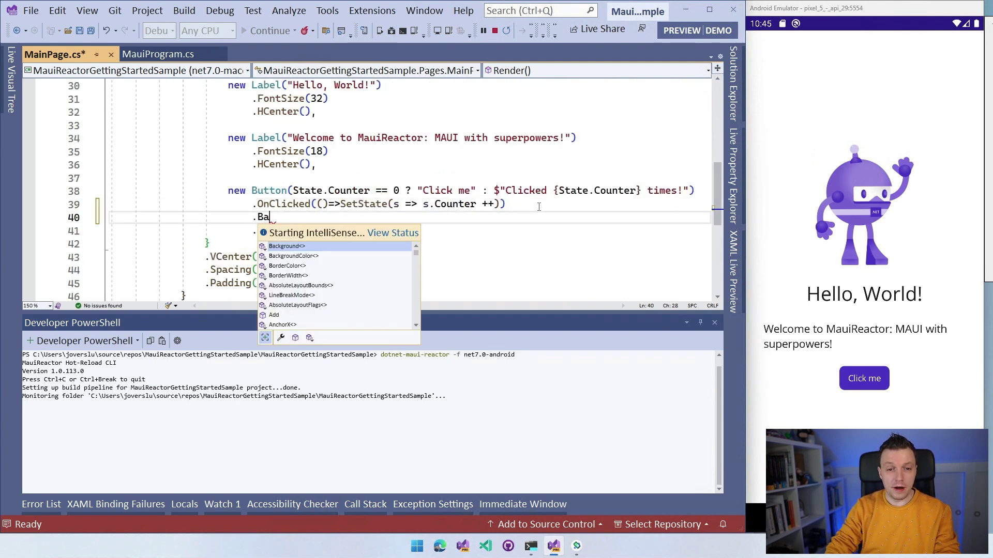
{"action": "type", "text": "ck"}
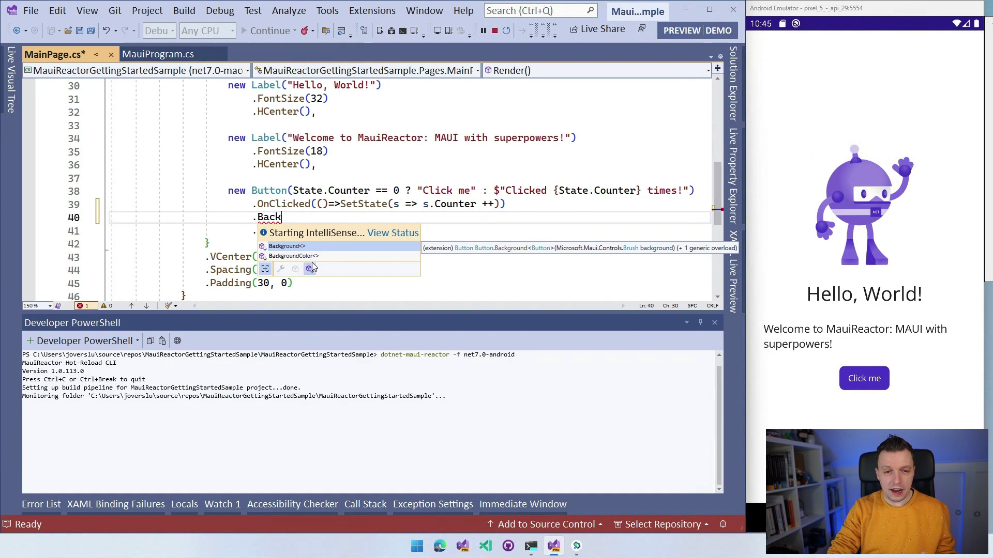
{"action": "key", "text": "BackSpace"}
{"action": "key", "text": "BackSpace"}
{"action": "key", "text": "BackSpace"}
{"action": "key", "text": "BackSpace"}
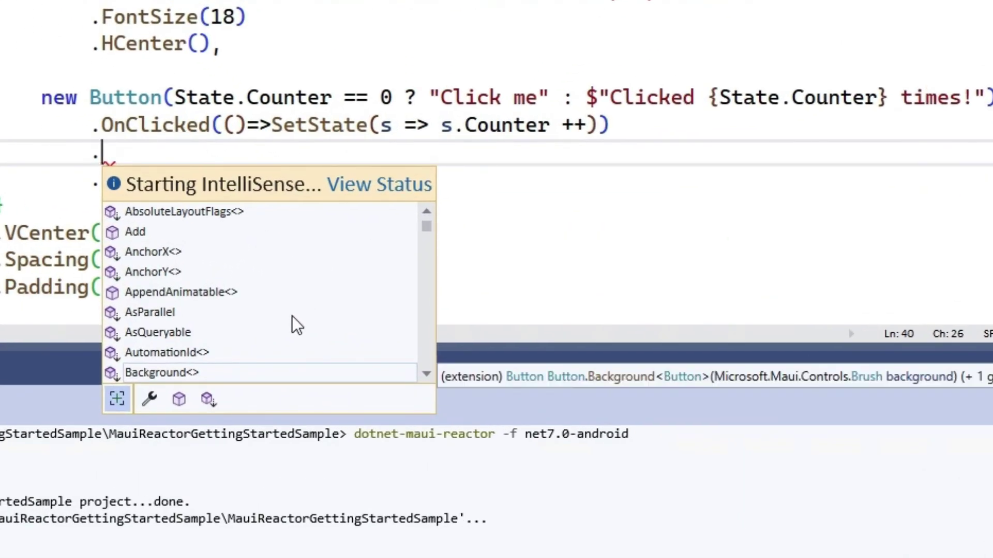
{"action": "scroll", "coordinate": [297, 321], "scroll_direction": "down", "scroll_amount": 1}
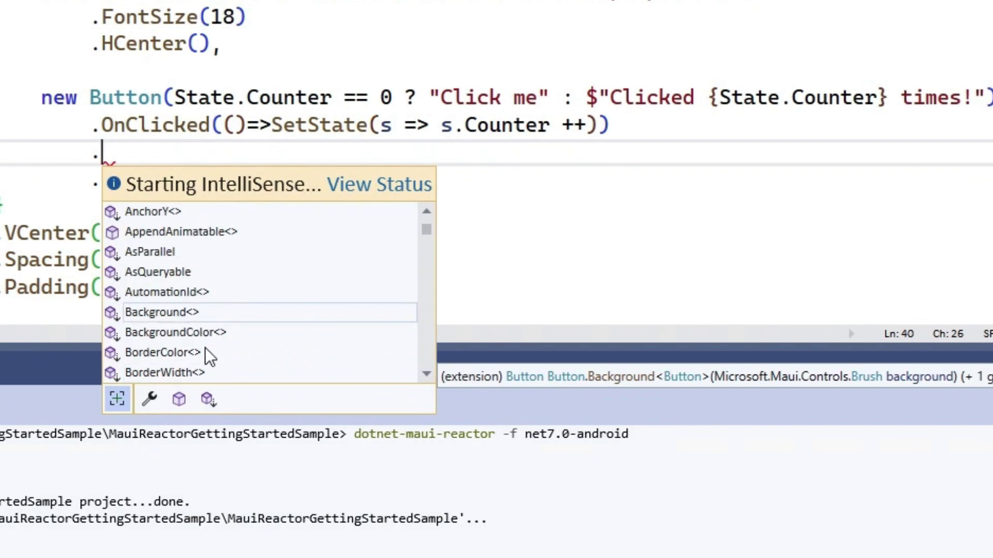
{"action": "scroll", "coordinate": [208, 347], "scroll_direction": "down", "scroll_amount": 1}
{"action": "scroll", "coordinate": [232, 318], "scroll_direction": "down", "scroll_amount": 1}
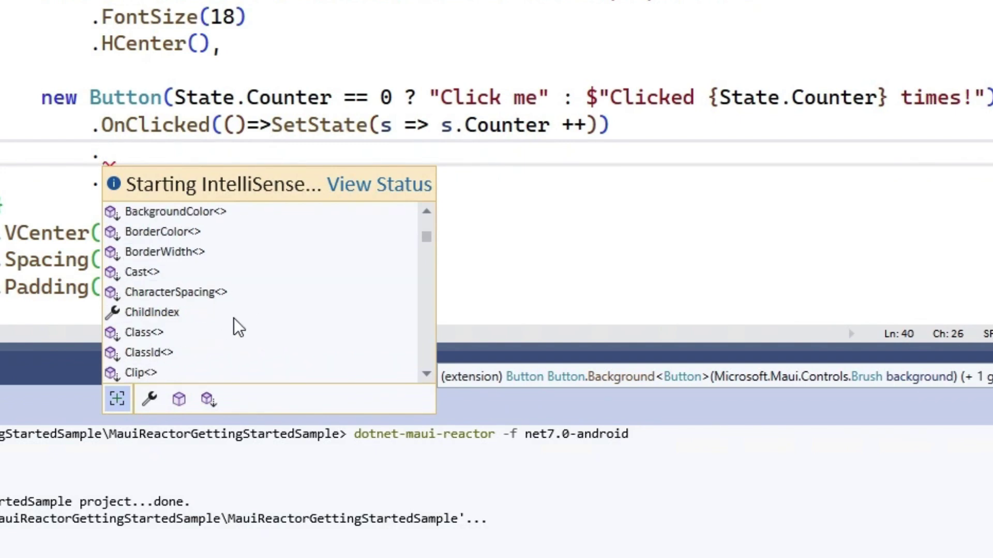
{"action": "scroll", "coordinate": [233, 318], "scroll_direction": "down", "scroll_amount": 2}
{"action": "scroll", "coordinate": [232, 316], "scroll_direction": "down", "scroll_amount": 1}
{"action": "scroll", "coordinate": [260, 317], "scroll_direction": "down", "scroll_amount": 1}
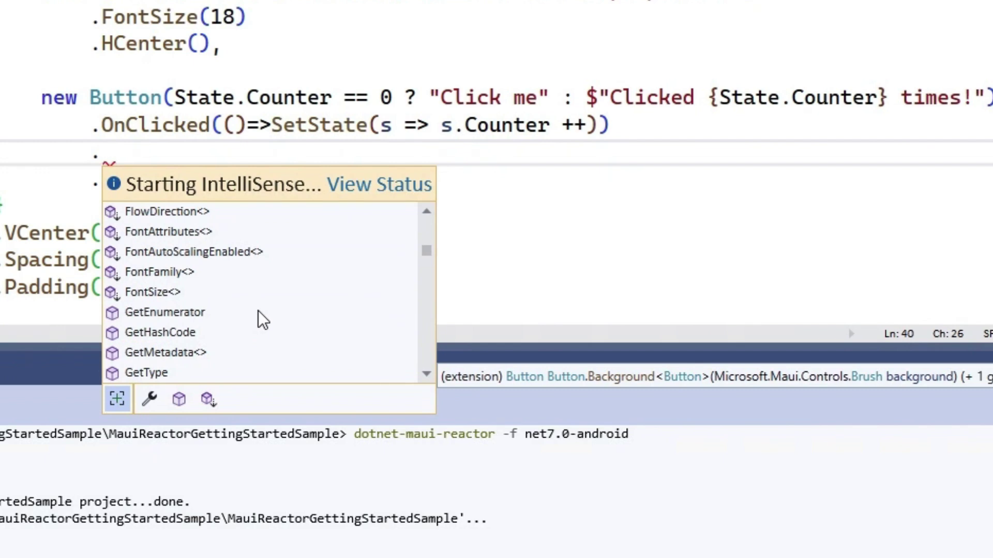
{"action": "scroll", "coordinate": [259, 314], "scroll_direction": "down", "scroll_amount": 2}
{"action": "scroll", "coordinate": [259, 314], "scroll_direction": "down", "scroll_amount": 2}
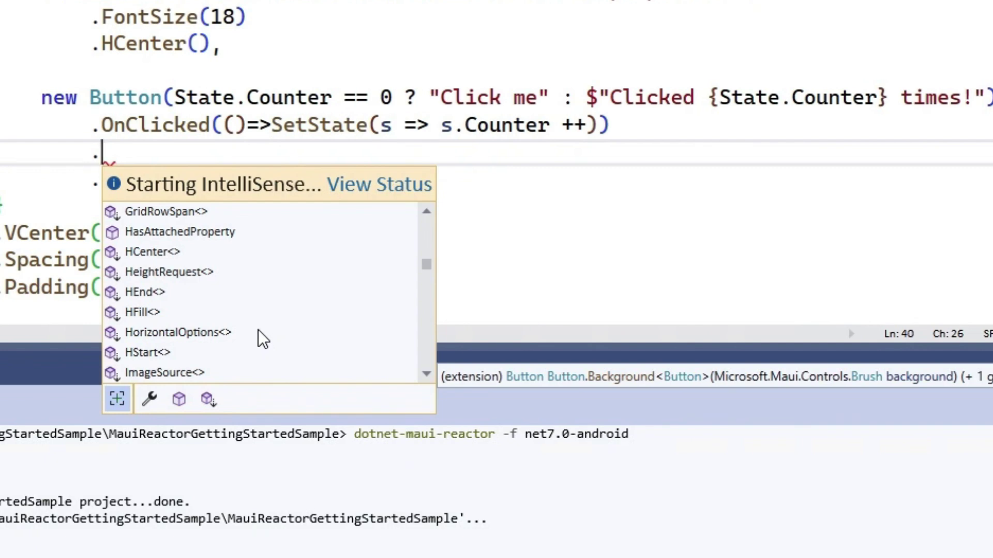
{"action": "type", "text": "backg"}
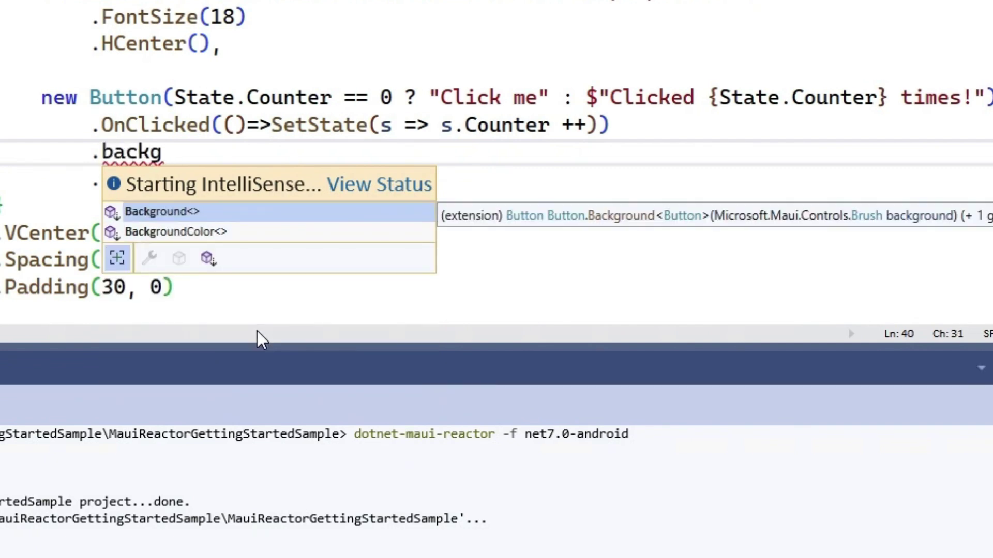
{"action": "key", "text": "Escape"}
{"action": "key", "text": "Tab"}
{"action": "type", "text": "(Co"}
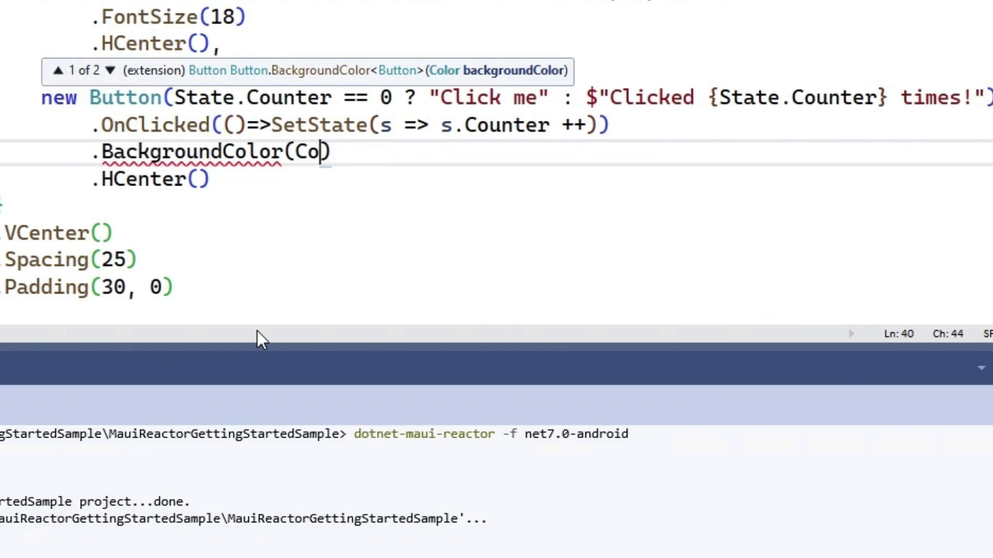
{"action": "type", "text": "lors."}
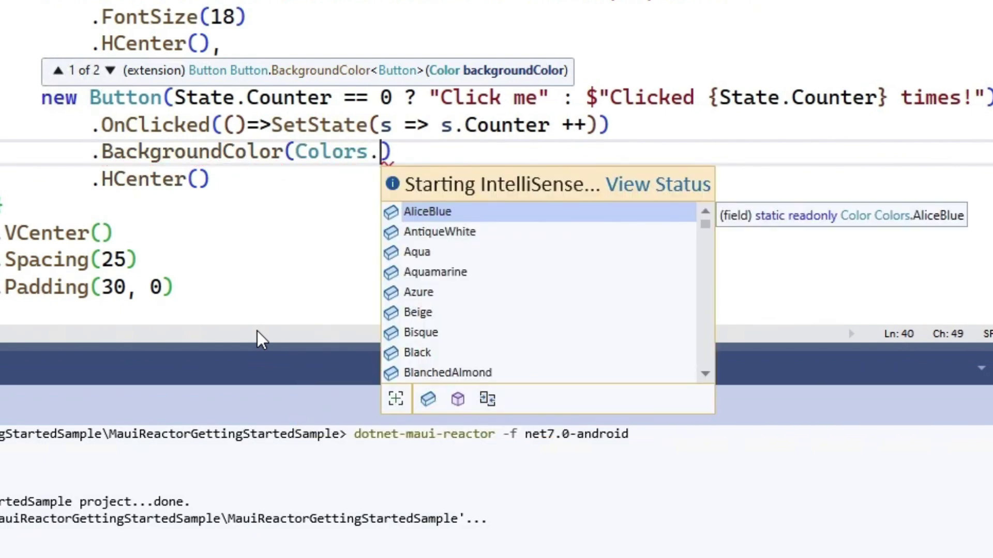
{"action": "type", "text": "Ye"}
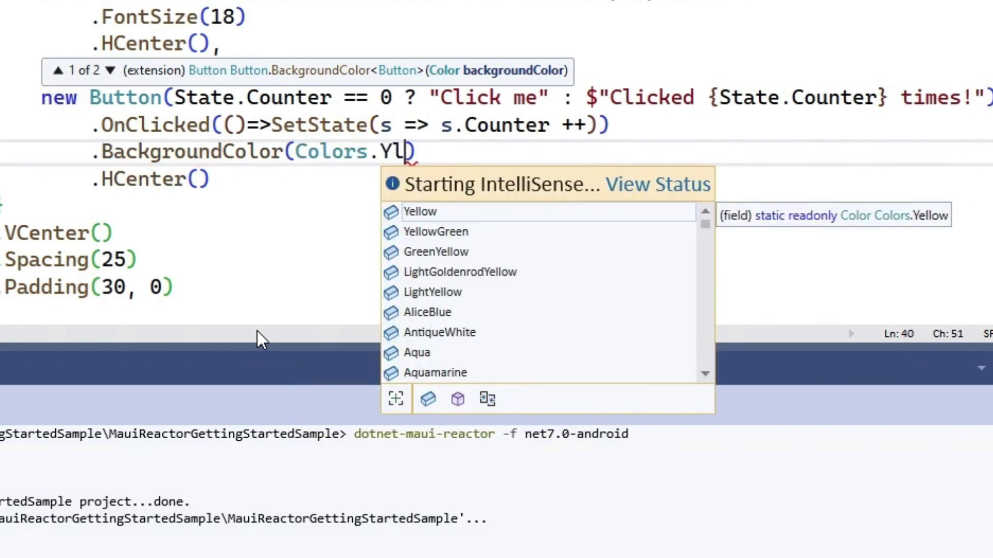
{"action": "type", "text": "ll"}
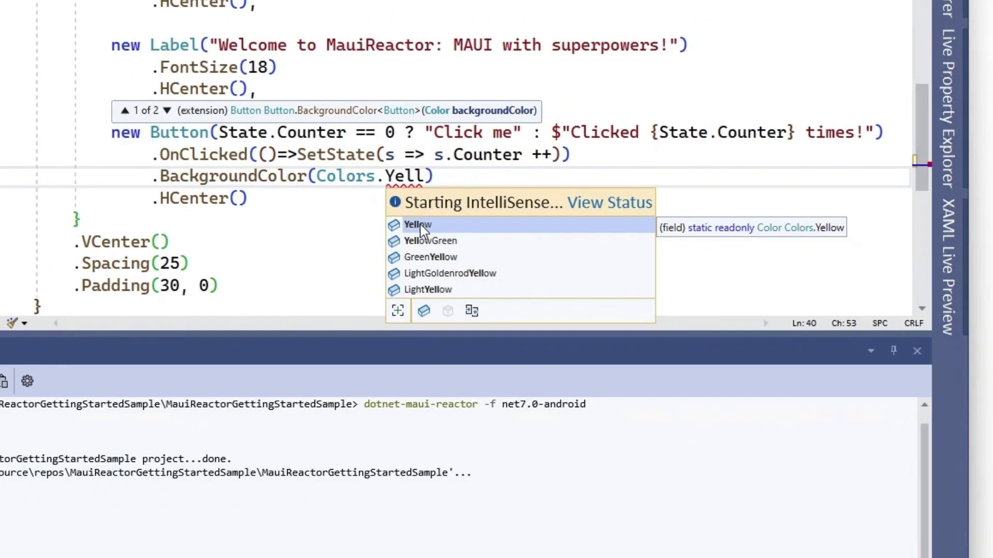
{"action": "key", "text": "Tab"}
Delete the .BackgroundColor(Colors.Yellow) line in MainPage.cs and save to hot-reload the button.
{"action": "key", "text": "ctrl+s"}
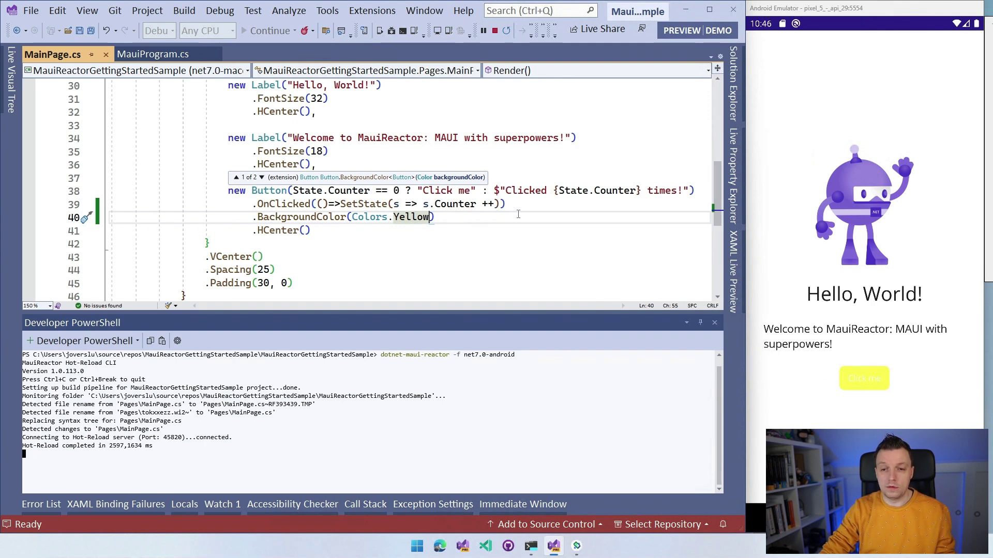
{"action": "left_click_drag", "start_coordinate": [523, 218], "coordinate": [526, 206]}
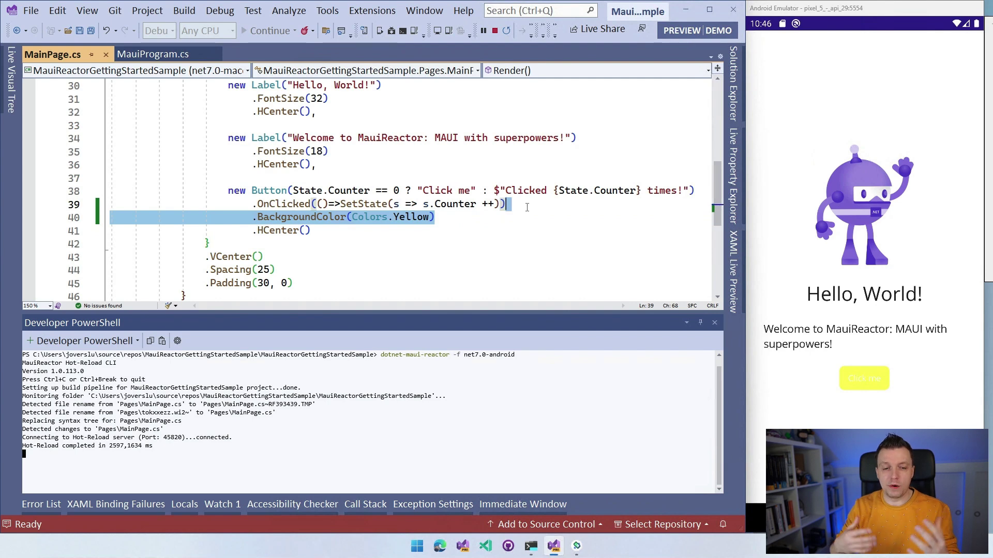
{"action": "key", "text": "BackSpace"}
{"action": "key", "text": "ctrl+s"}
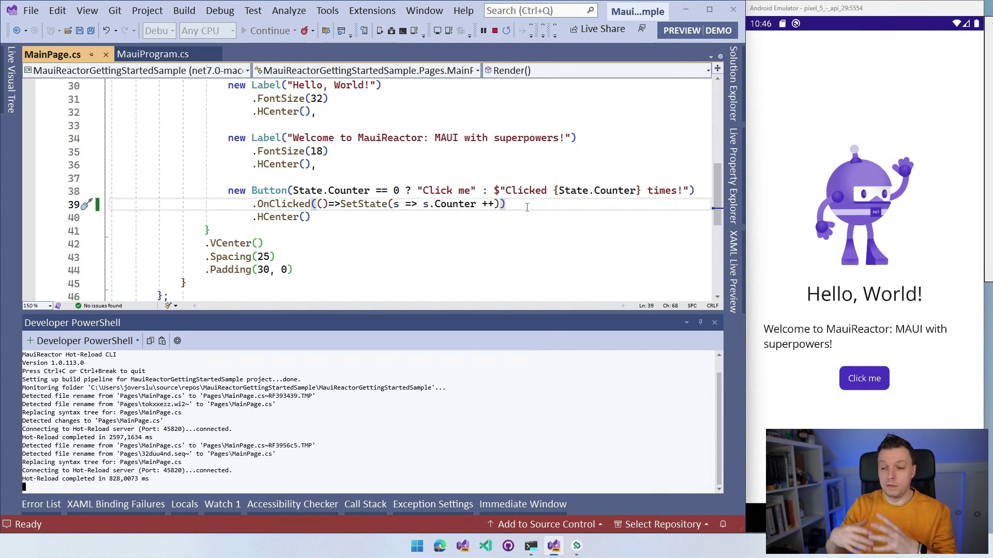